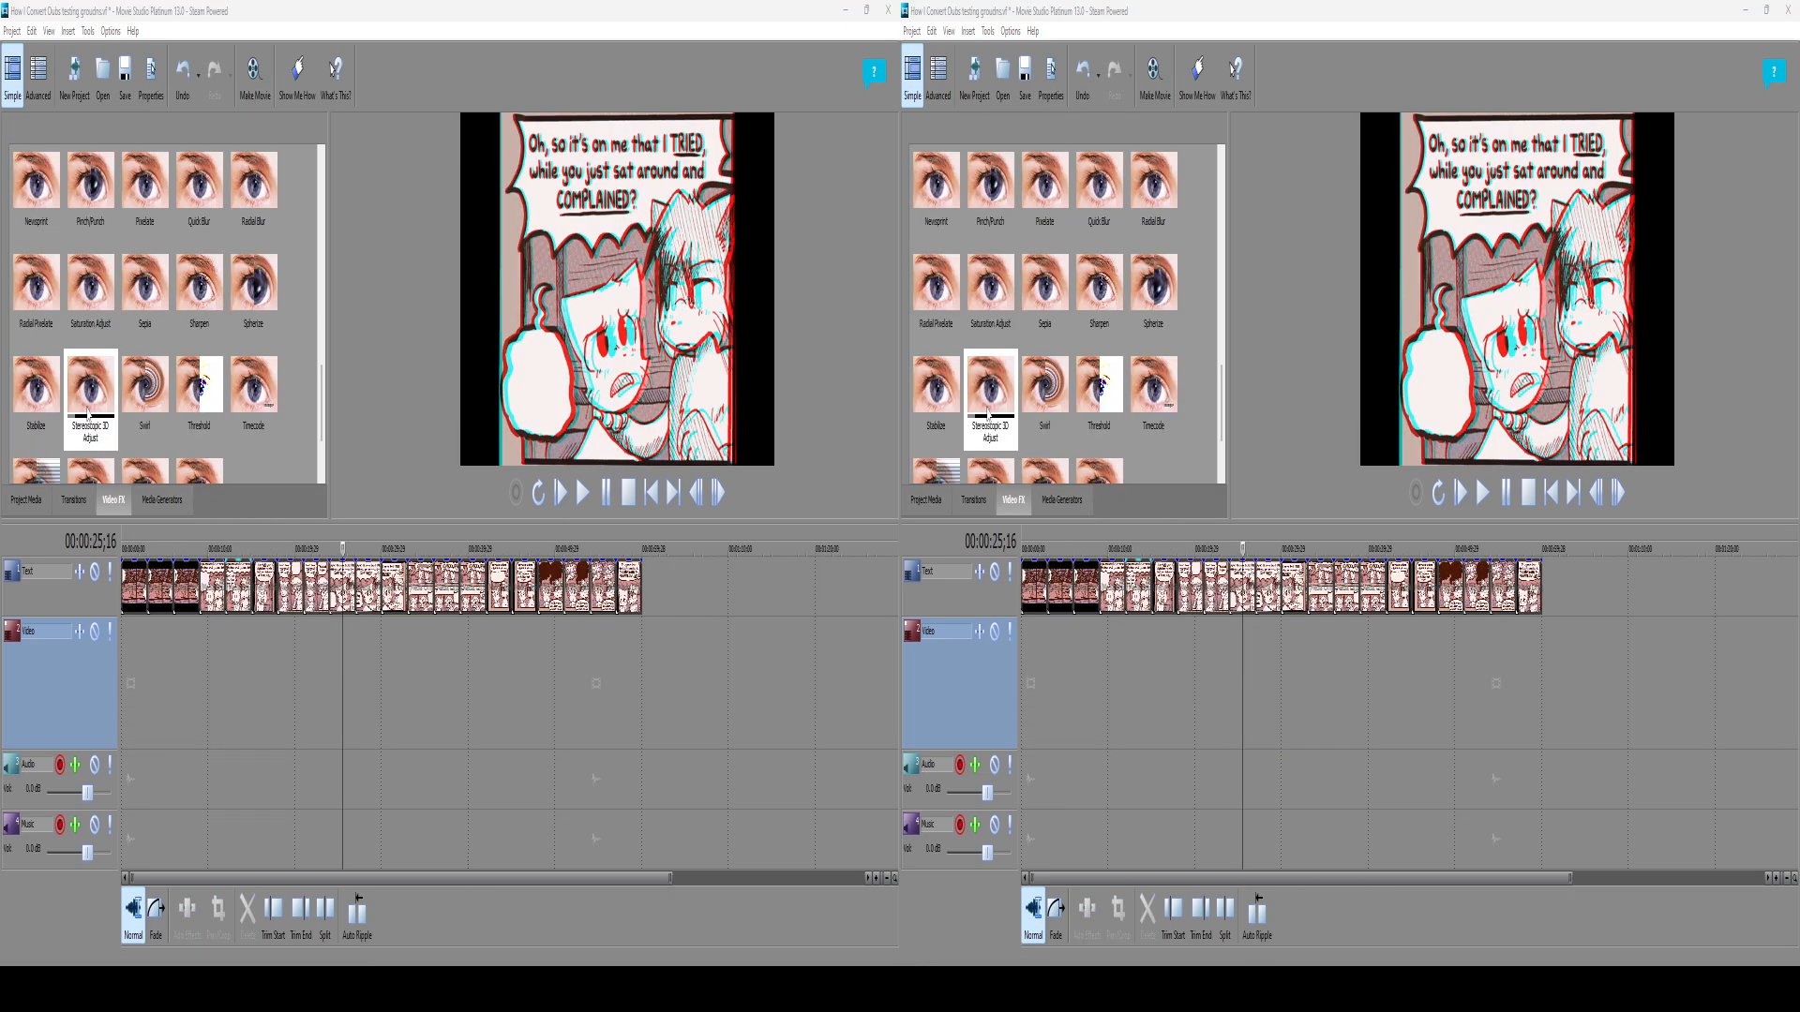
Step: Apply the Stereoscopic 3D Adjust effect to the comic panel clip at the playhead
{"action": "mouse_move", "coordinate": [88, 412]}
{"action": "left_mouse_down"}
{"action": "mouse_move", "coordinate": [301, 616]}
{"action": "mouse_move", "coordinate": [340, 617]}
{"action": "left_mouse_up"}
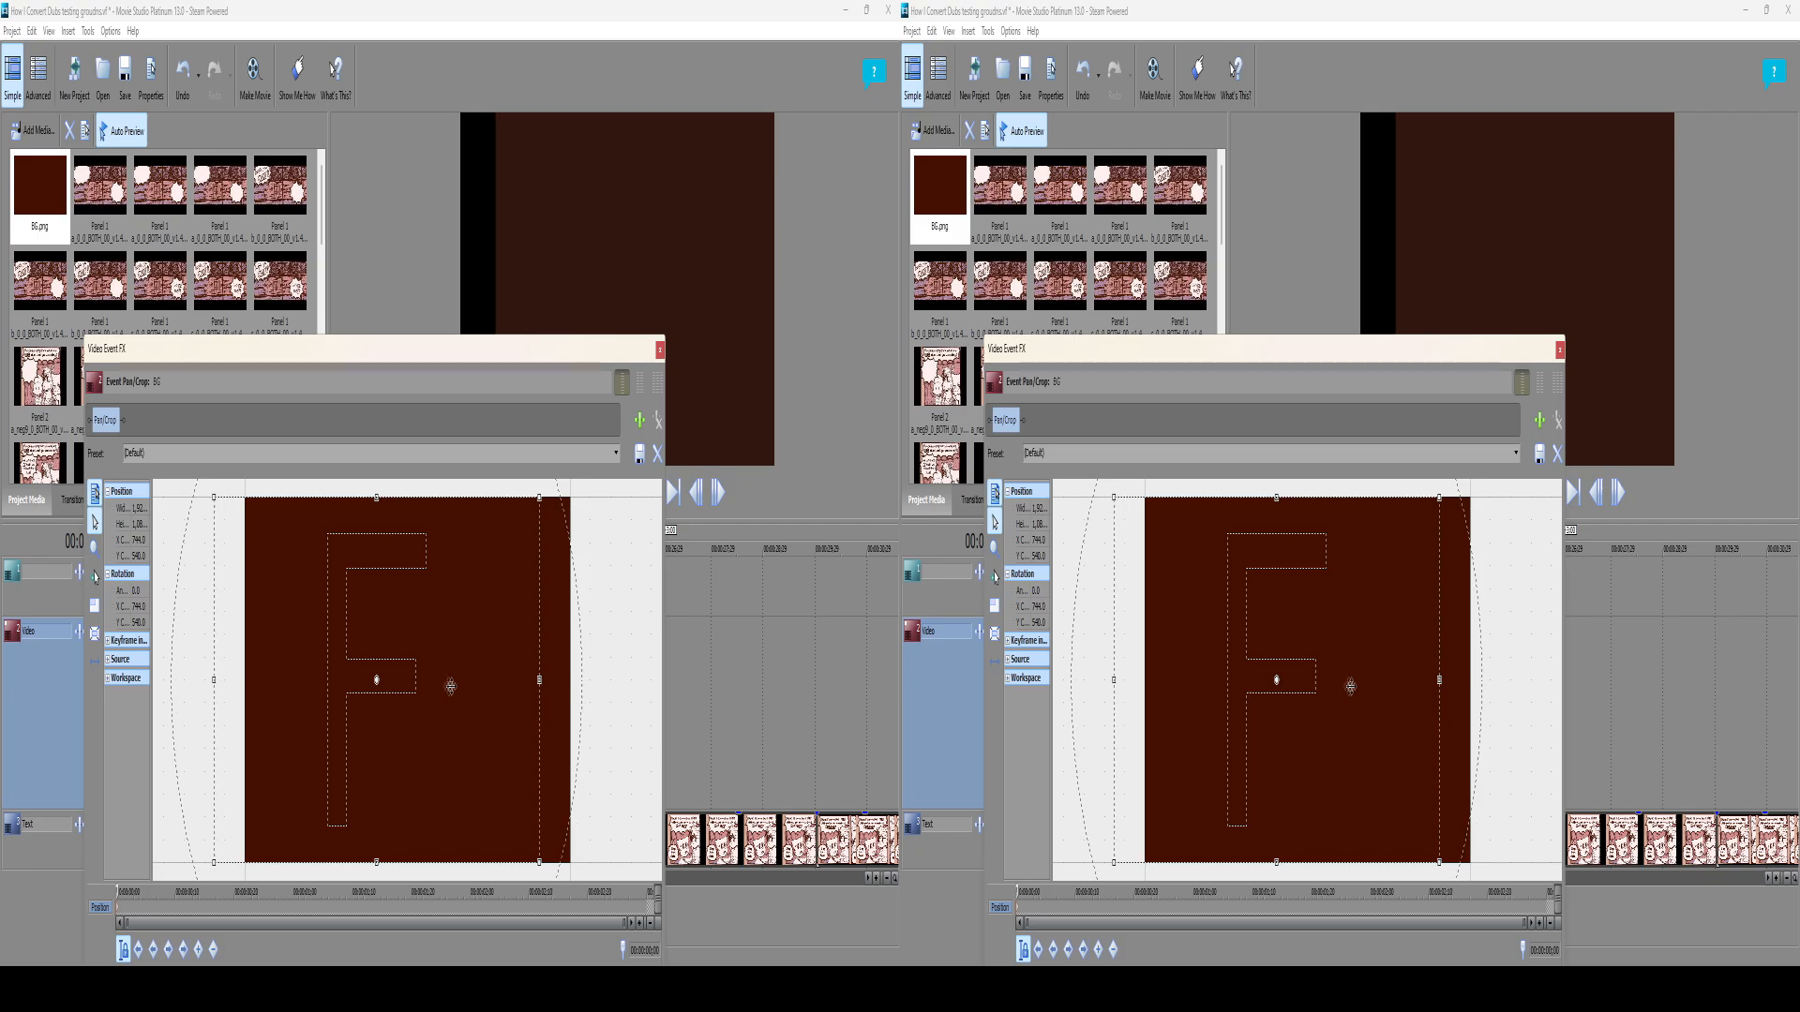
Step: Flip the BG image horizontally in its pan/crop settings and shift its frame so it fills only the border left of the panel
{"action": "right_click", "coordinate": [368, 679]}
{"action": "left_click", "coordinate": [414, 757]}
{"action": "left_click_drag", "start_coordinate": [406, 681], "coordinate": [249, 678]}
{"action": "scroll", "coordinate": [249, 678], "scroll_direction": "up", "scroll_amount": 4}
{"action": "left_click_drag", "start_coordinate": [174, 750], "coordinate": [389, 685]}
{"action": "scroll", "coordinate": [418, 719], "scroll_direction": "up", "scroll_amount": 1}
{"action": "left_click", "coordinate": [660, 350]}
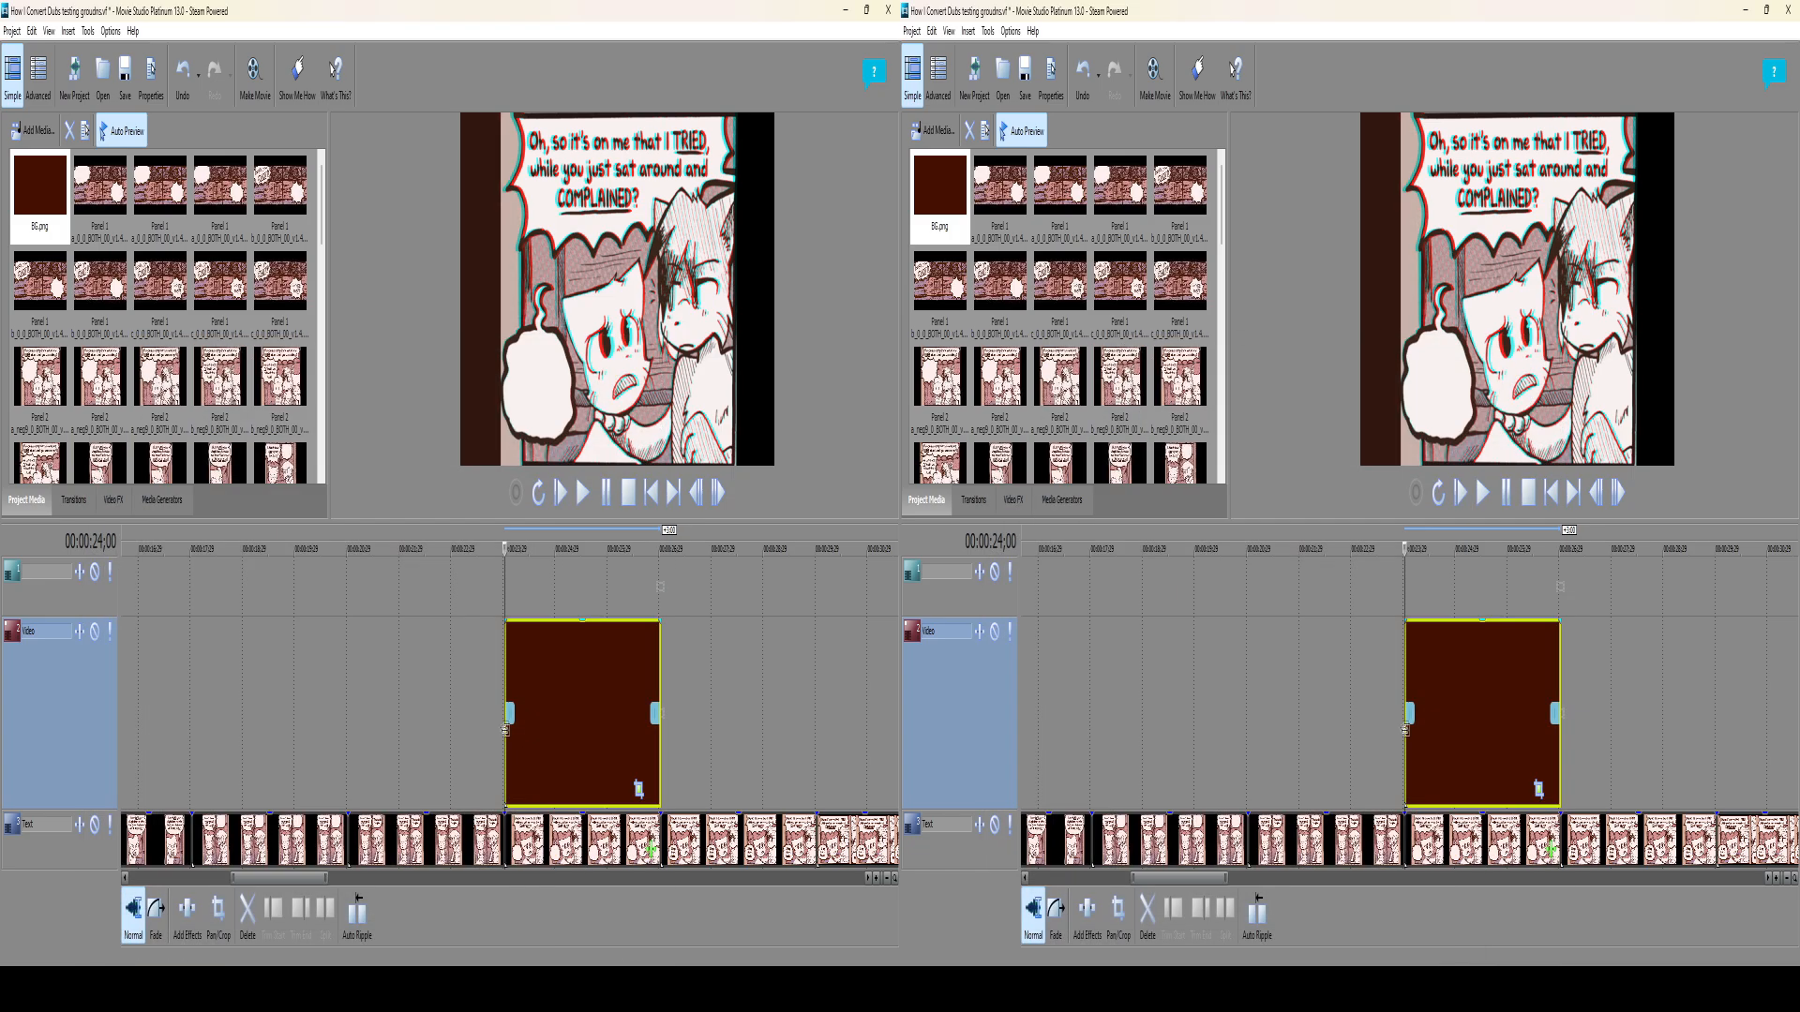
Step: Copy the BG clip onto the track above and flip the copy horizontally to fill the border right of the panel
{"action": "left_click_drag", "start_coordinate": [572, 628], "coordinate": [560, 592]}
{"action": "left_click", "coordinate": [638, 596]}
{"action": "right_click", "coordinate": [418, 691]}
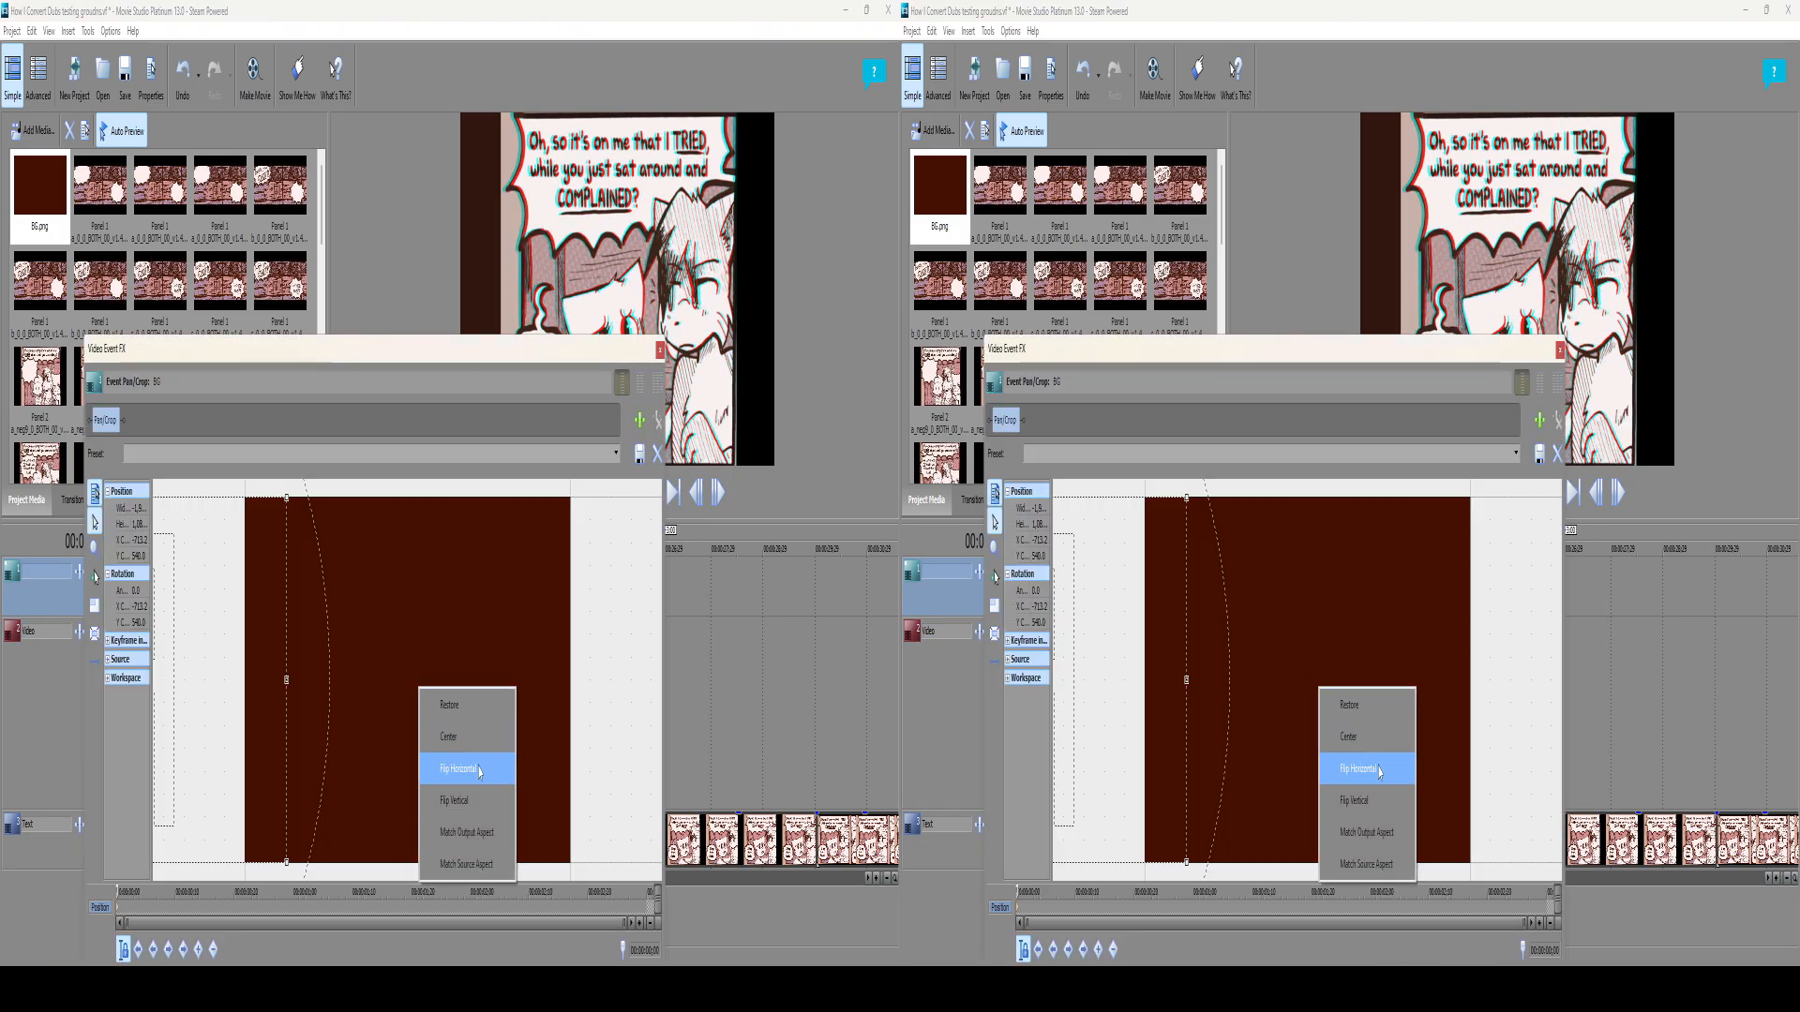
{"action": "left_click", "coordinate": [466, 769]}
{"action": "left_click", "coordinate": [660, 350]}
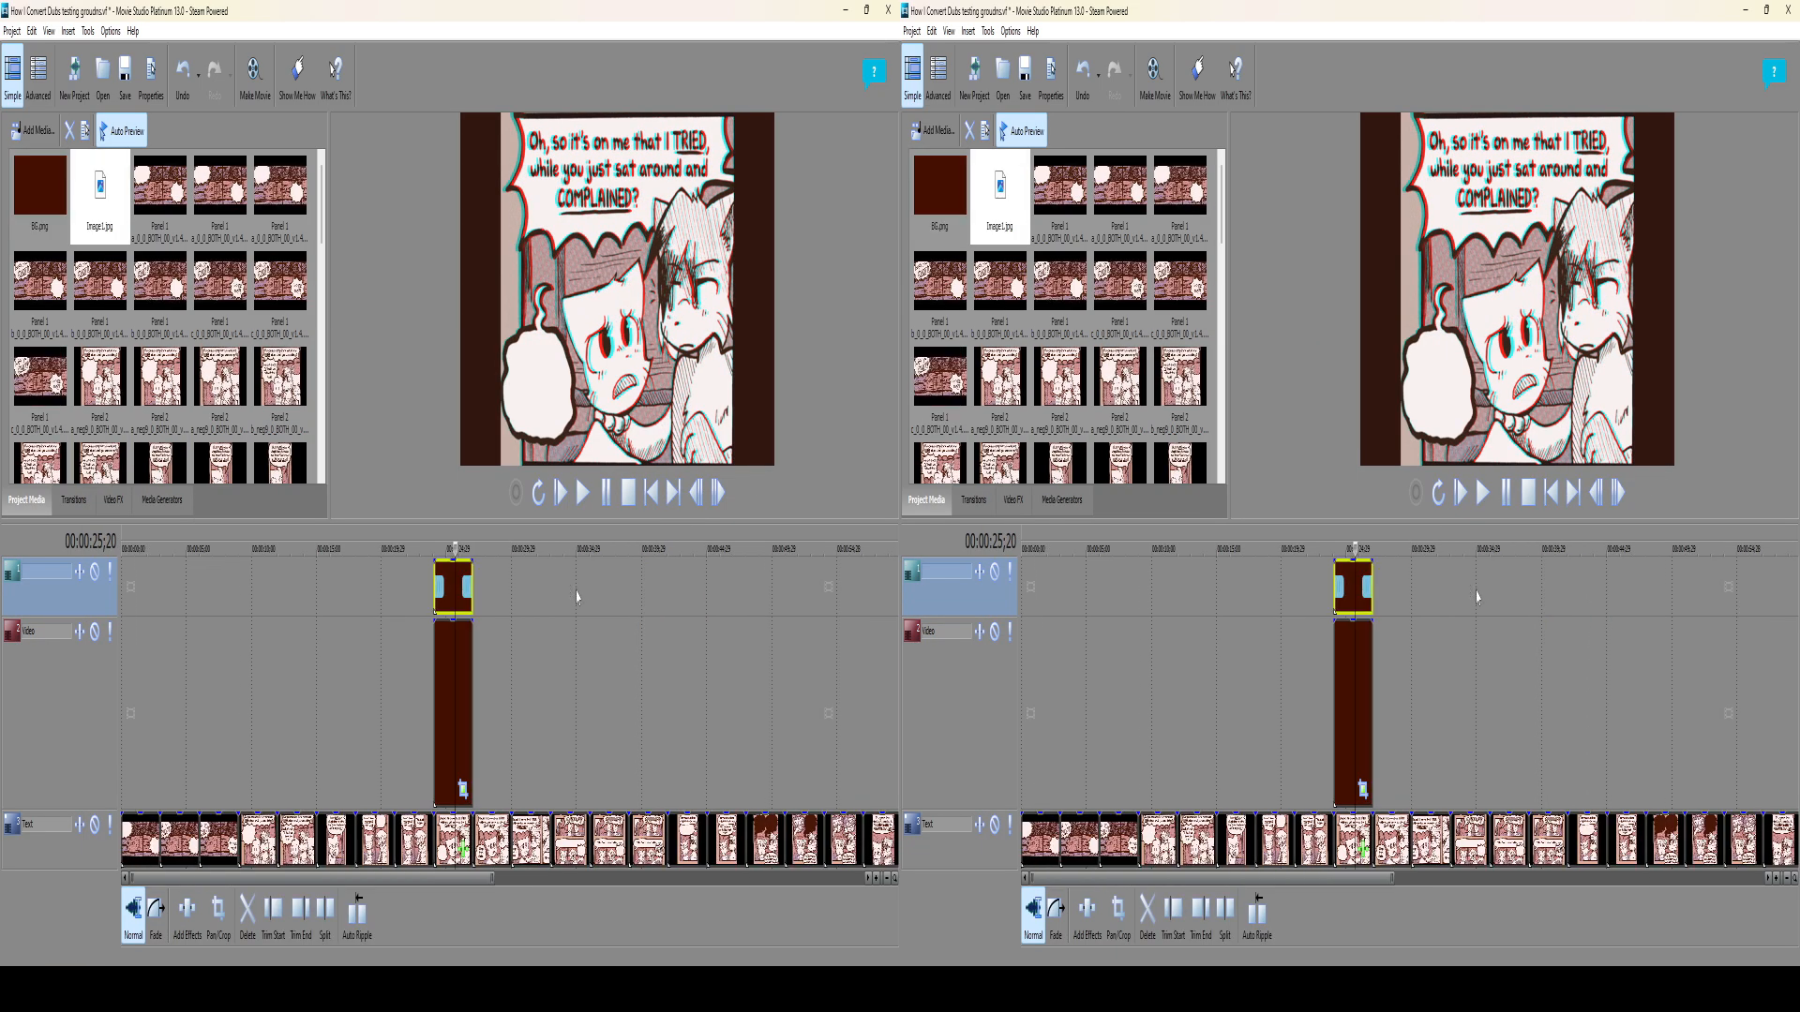
Step: Save a snapshot of the previewed panel with its filled borders to a file named Image1.jpg
{"action": "right_click", "coordinate": [578, 328]}
{"action": "left_click", "coordinate": [651, 586]}
{"action": "left_click", "coordinate": [564, 546]}
Step: Set the project's stereoscopic 3D mode to Side by side (half)
{"action": "left_click", "coordinate": [151, 76]}
{"action": "left_click", "coordinate": [482, 303]}
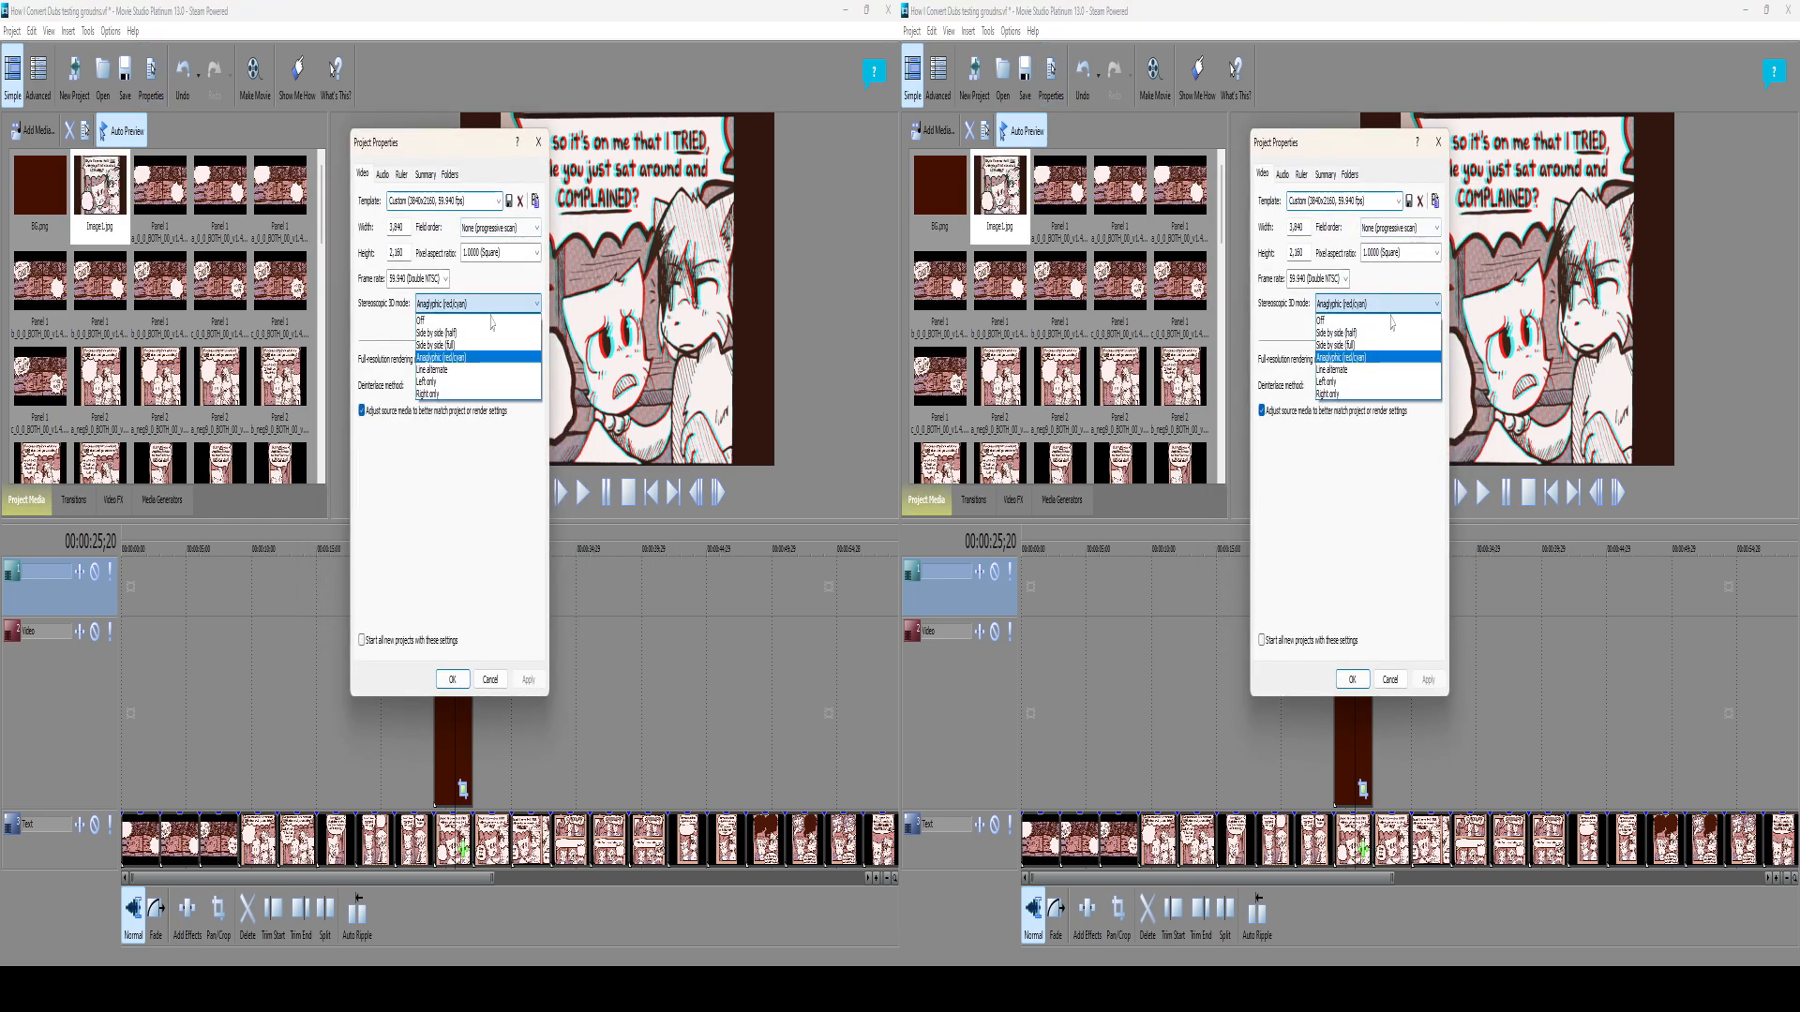
{"action": "left_click", "coordinate": [469, 333]}
{"action": "left_click", "coordinate": [527, 681]}
{"action": "left_click", "coordinate": [501, 682]}
Step: Save a snapshot of the side-by-side preview to a file named Image2.jpg
{"action": "right_click", "coordinate": [552, 369]}
{"action": "left_click", "coordinate": [628, 627]}
{"action": "left_click", "coordinate": [559, 555]}
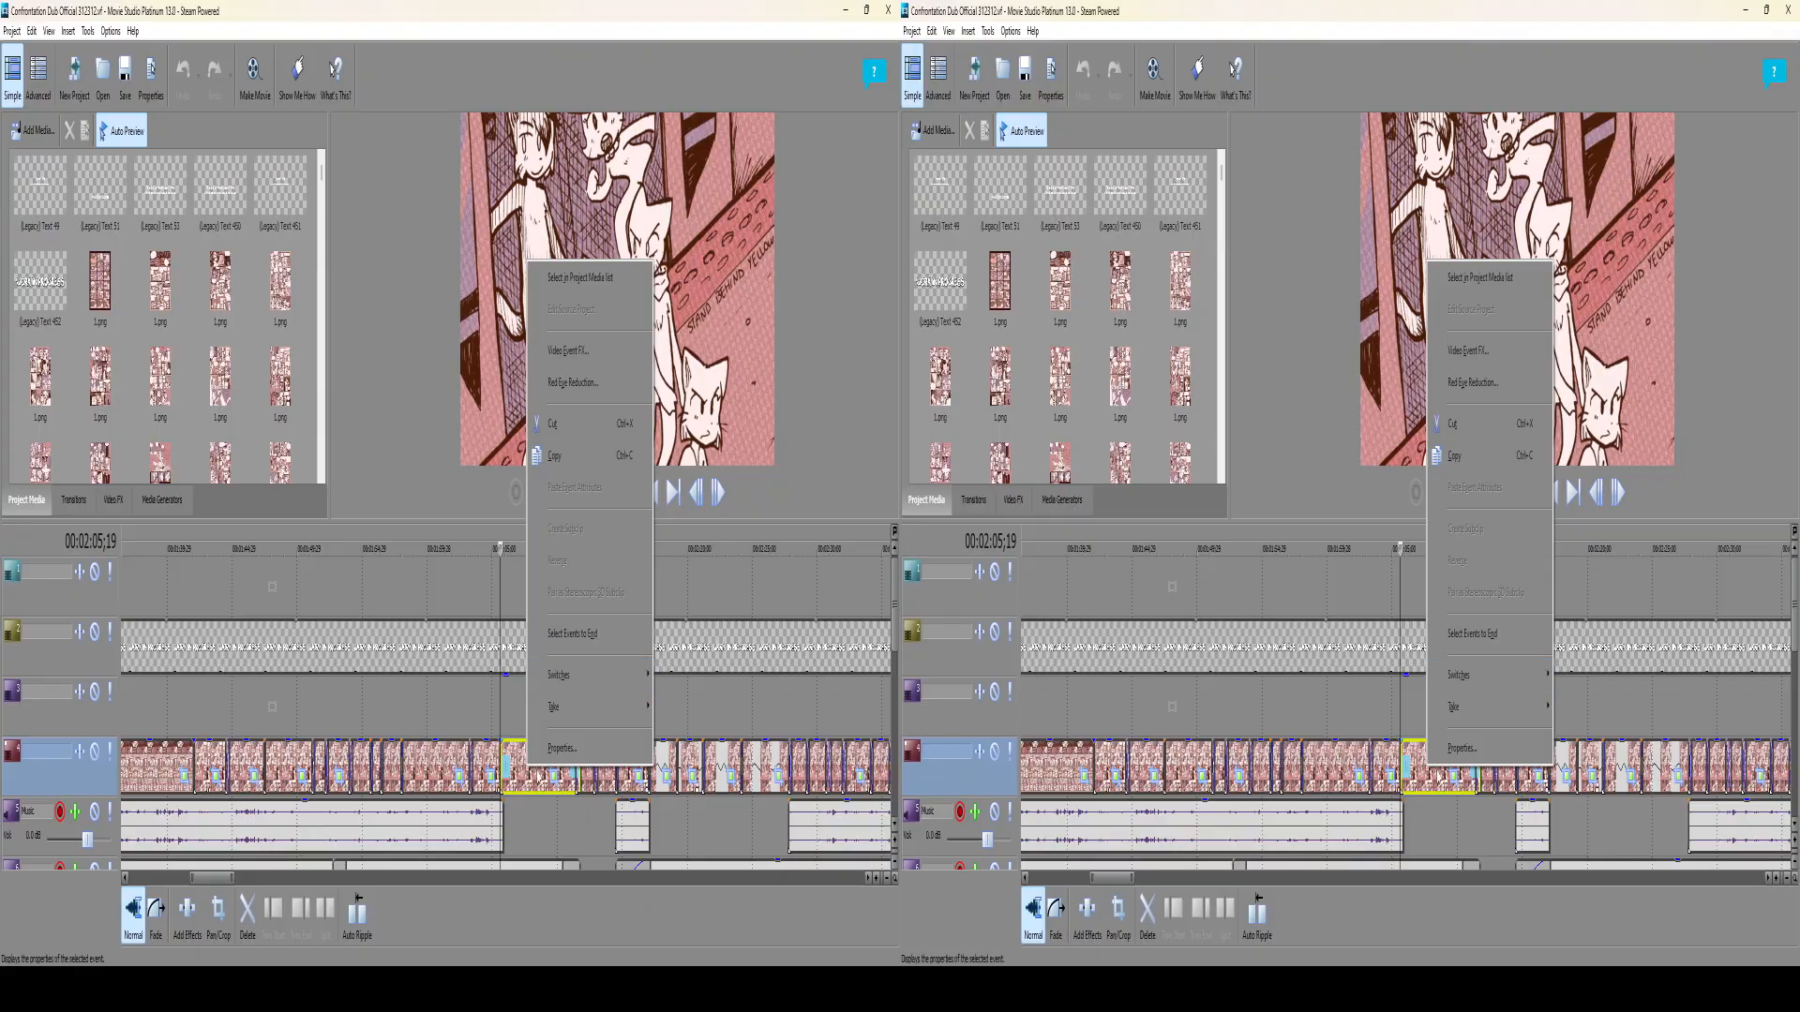
Step: Isolate the animated panel clip at the start of the timeline by removing the other events
{"action": "right_click", "coordinate": [135, 757]}
{"action": "left_click", "coordinate": [183, 515]}
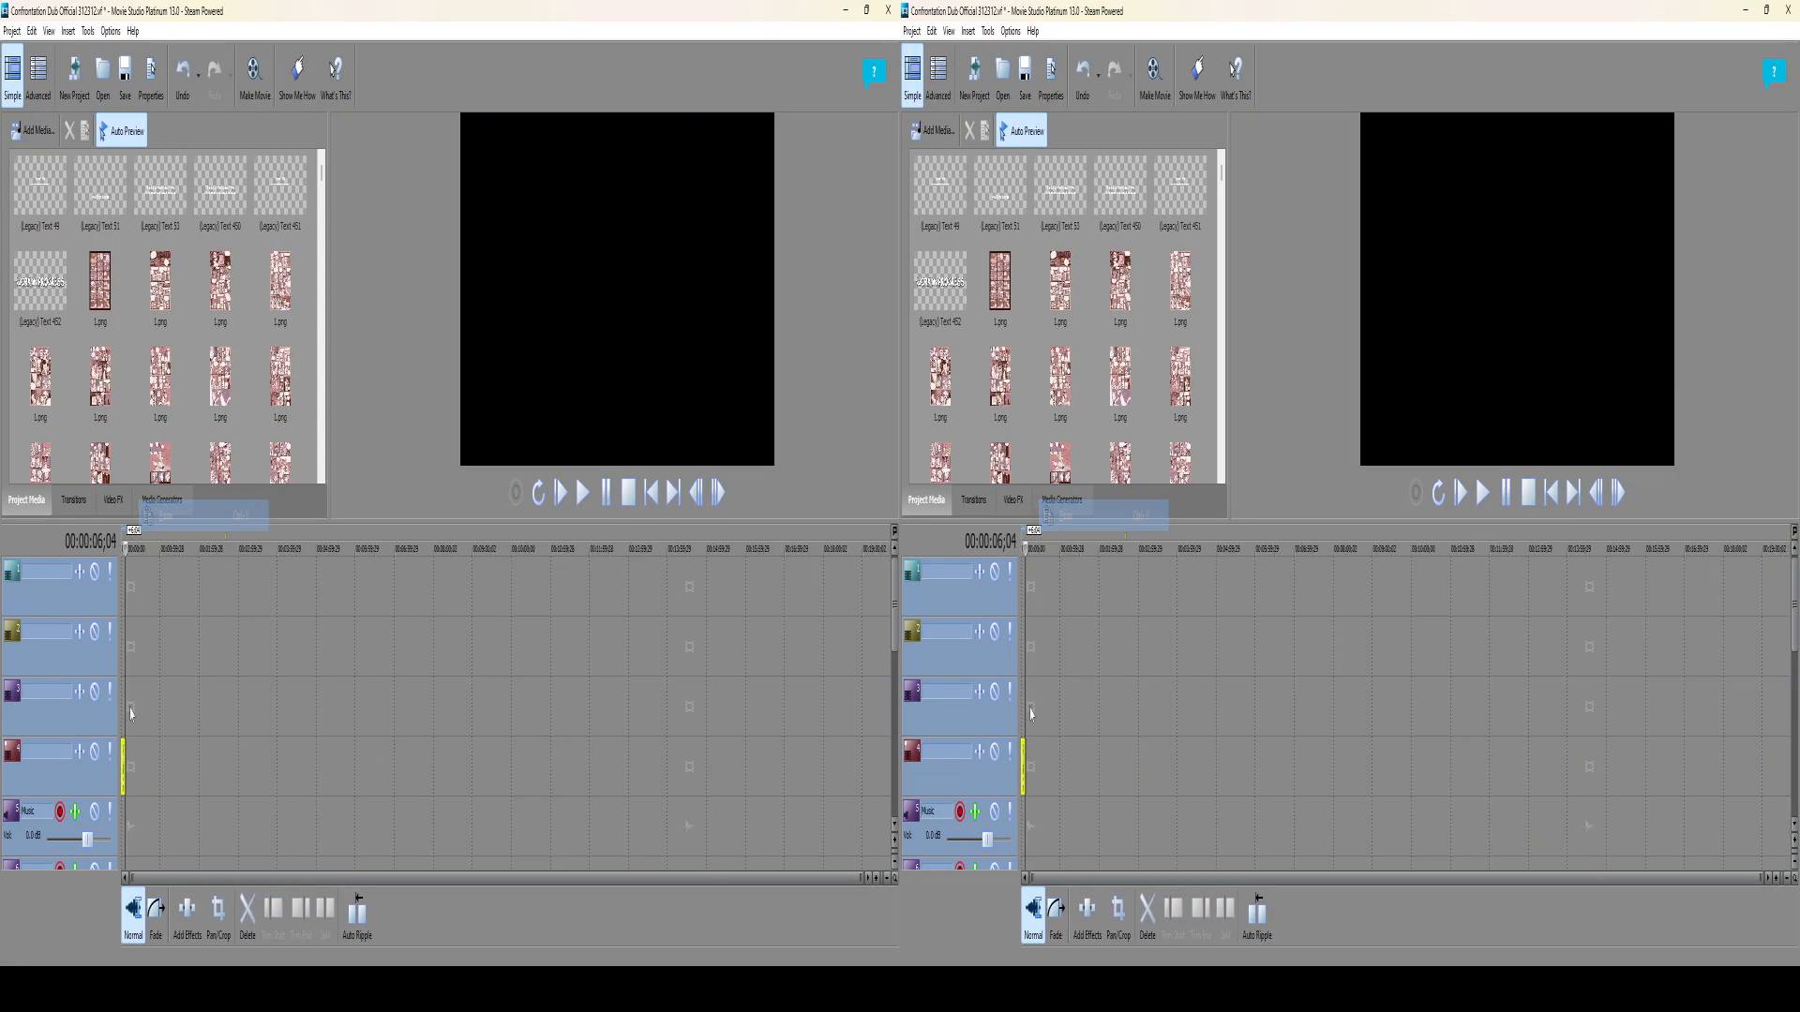
Step: Switch to the Fade edit tool and save a snapshot of the panel clip's opening frame as Image3.jpg
{"action": "scroll", "coordinate": [140, 647], "scroll_direction": "up", "scroll_amount": 10}
{"action": "left_click", "coordinate": [331, 656]}
{"action": "left_click", "coordinate": [155, 916]}
{"action": "left_click", "coordinate": [497, 767]}
{"action": "left_click_drag", "start_coordinate": [330, 647], "coordinate": [362, 627]}
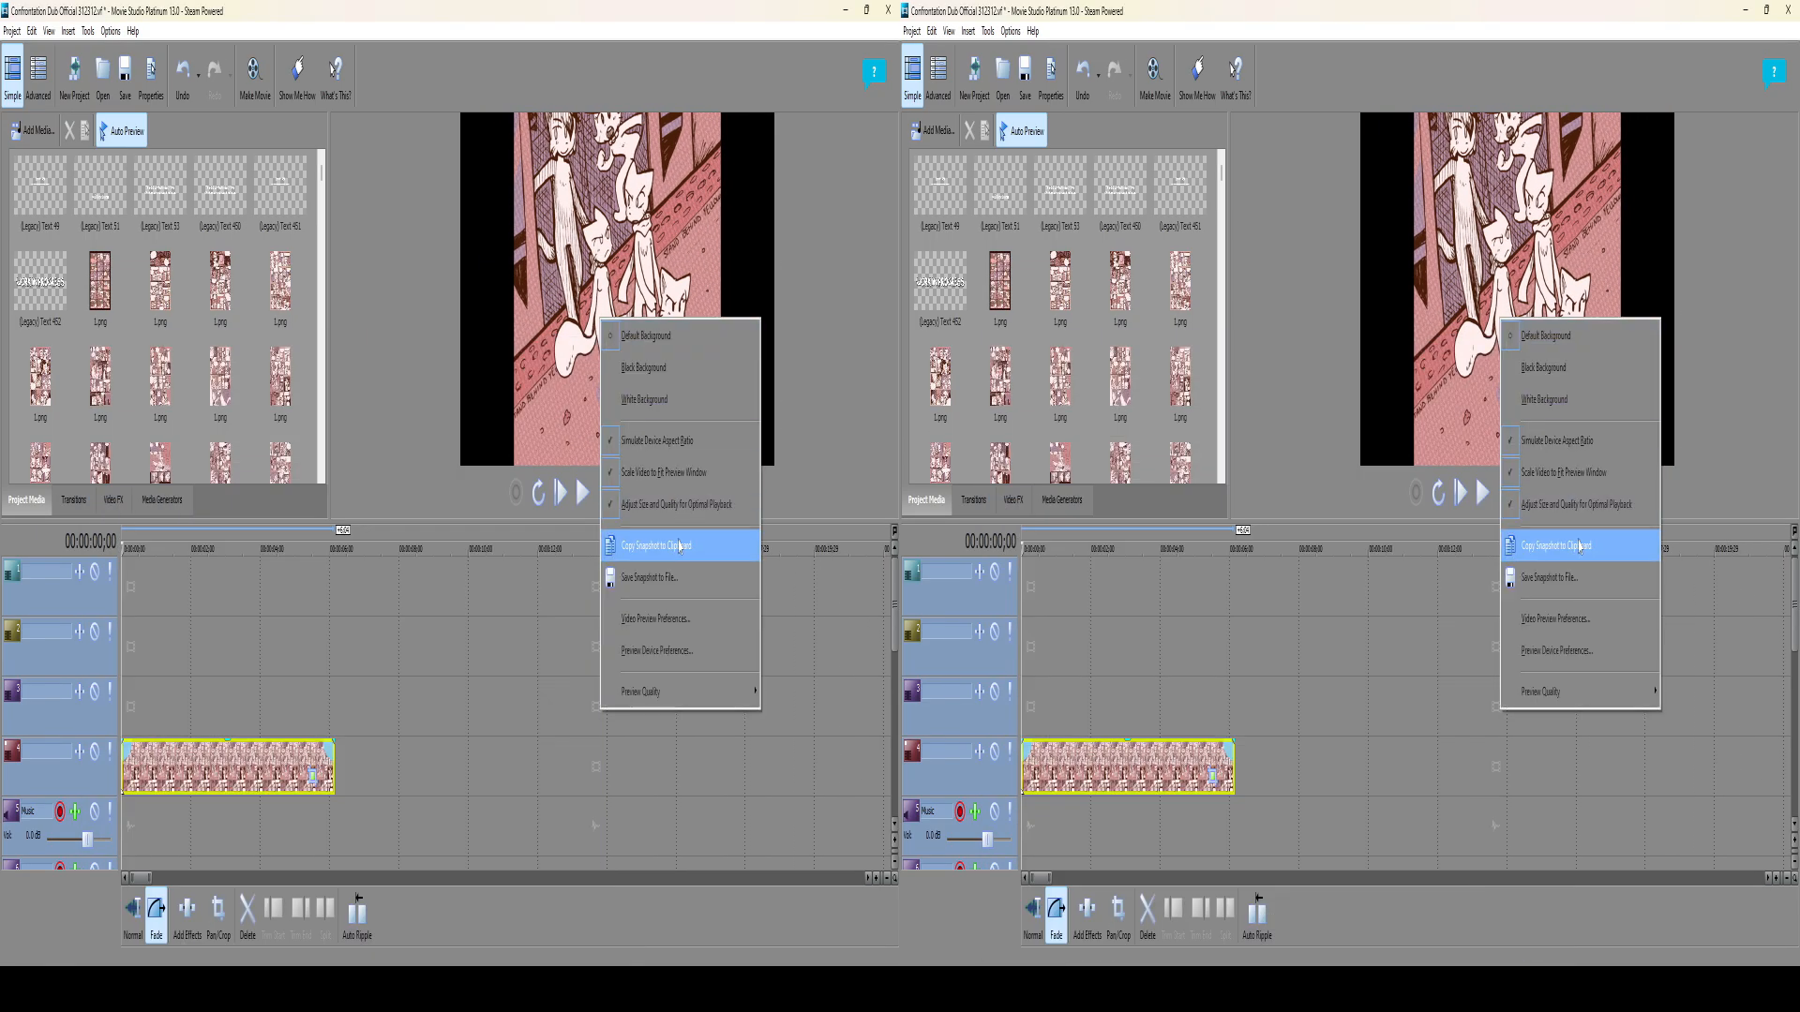
{"action": "left_click", "coordinate": [682, 527]}
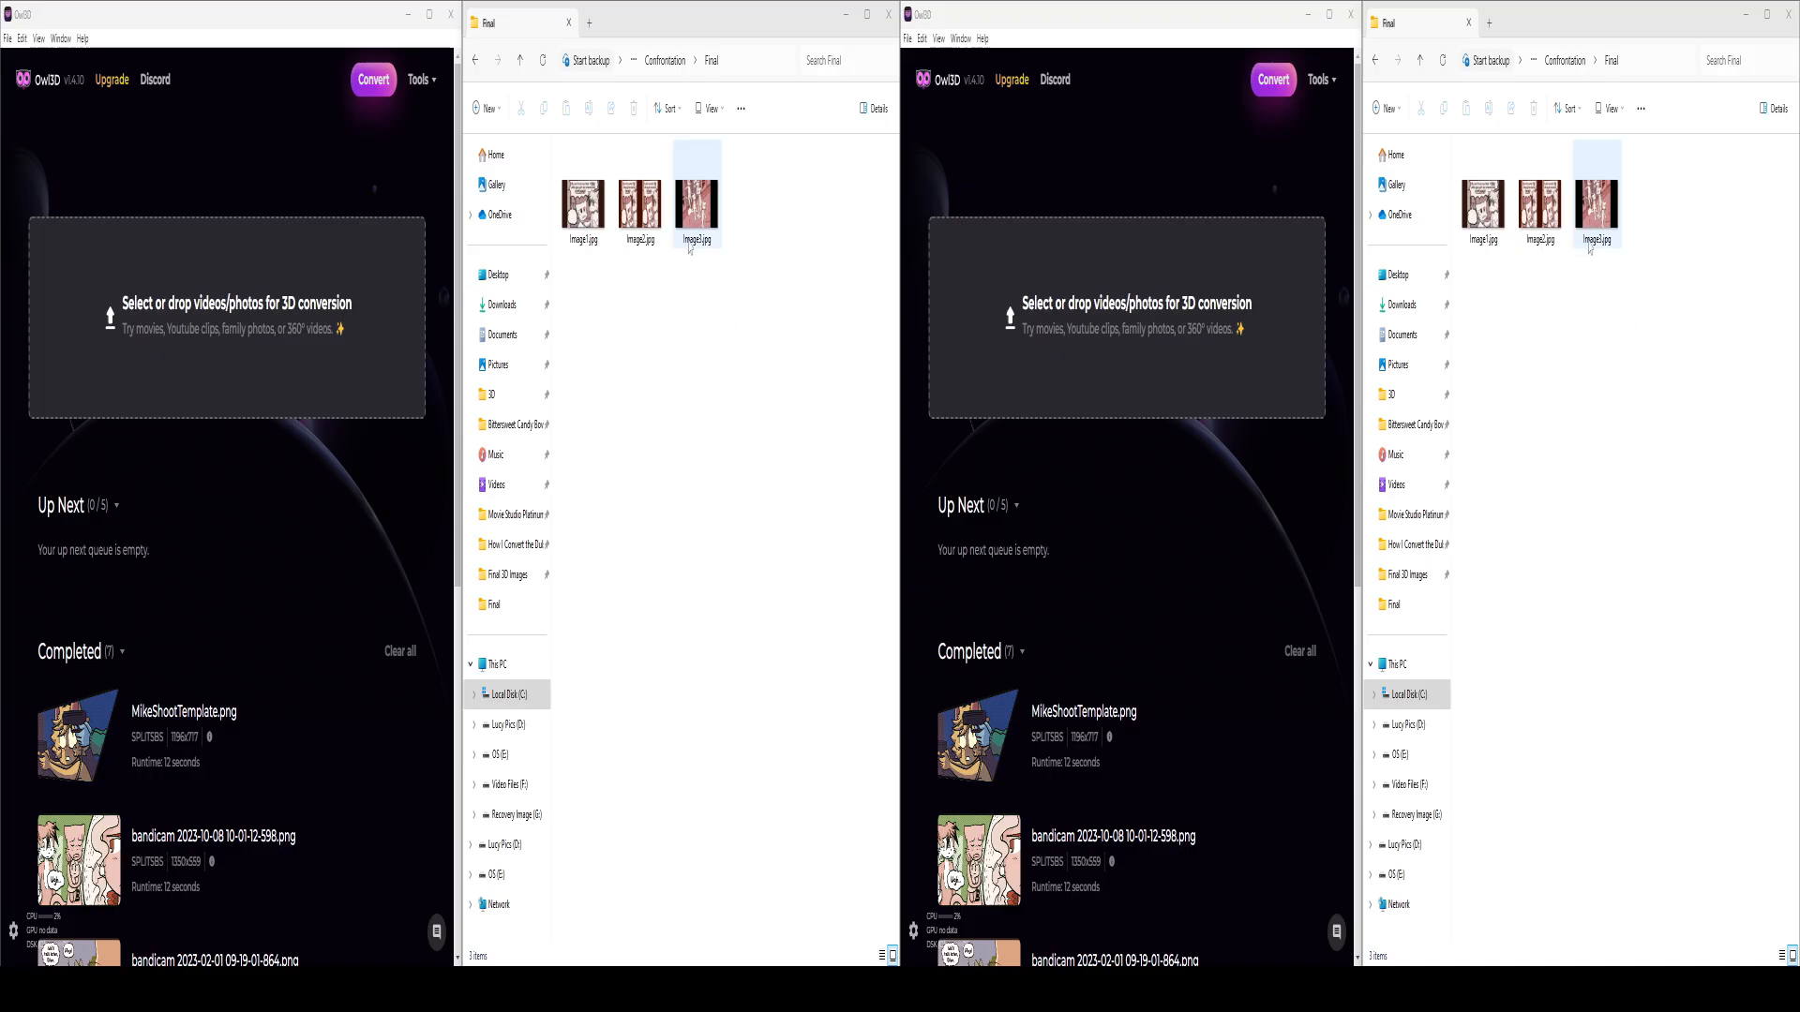
Step: Add Image3.jpg from the Final folder to Owl3D and start its 3D conversion
{"action": "left_click_drag", "start_coordinate": [696, 204], "coordinate": [359, 626]}
{"action": "left_click", "coordinate": [350, 831]}
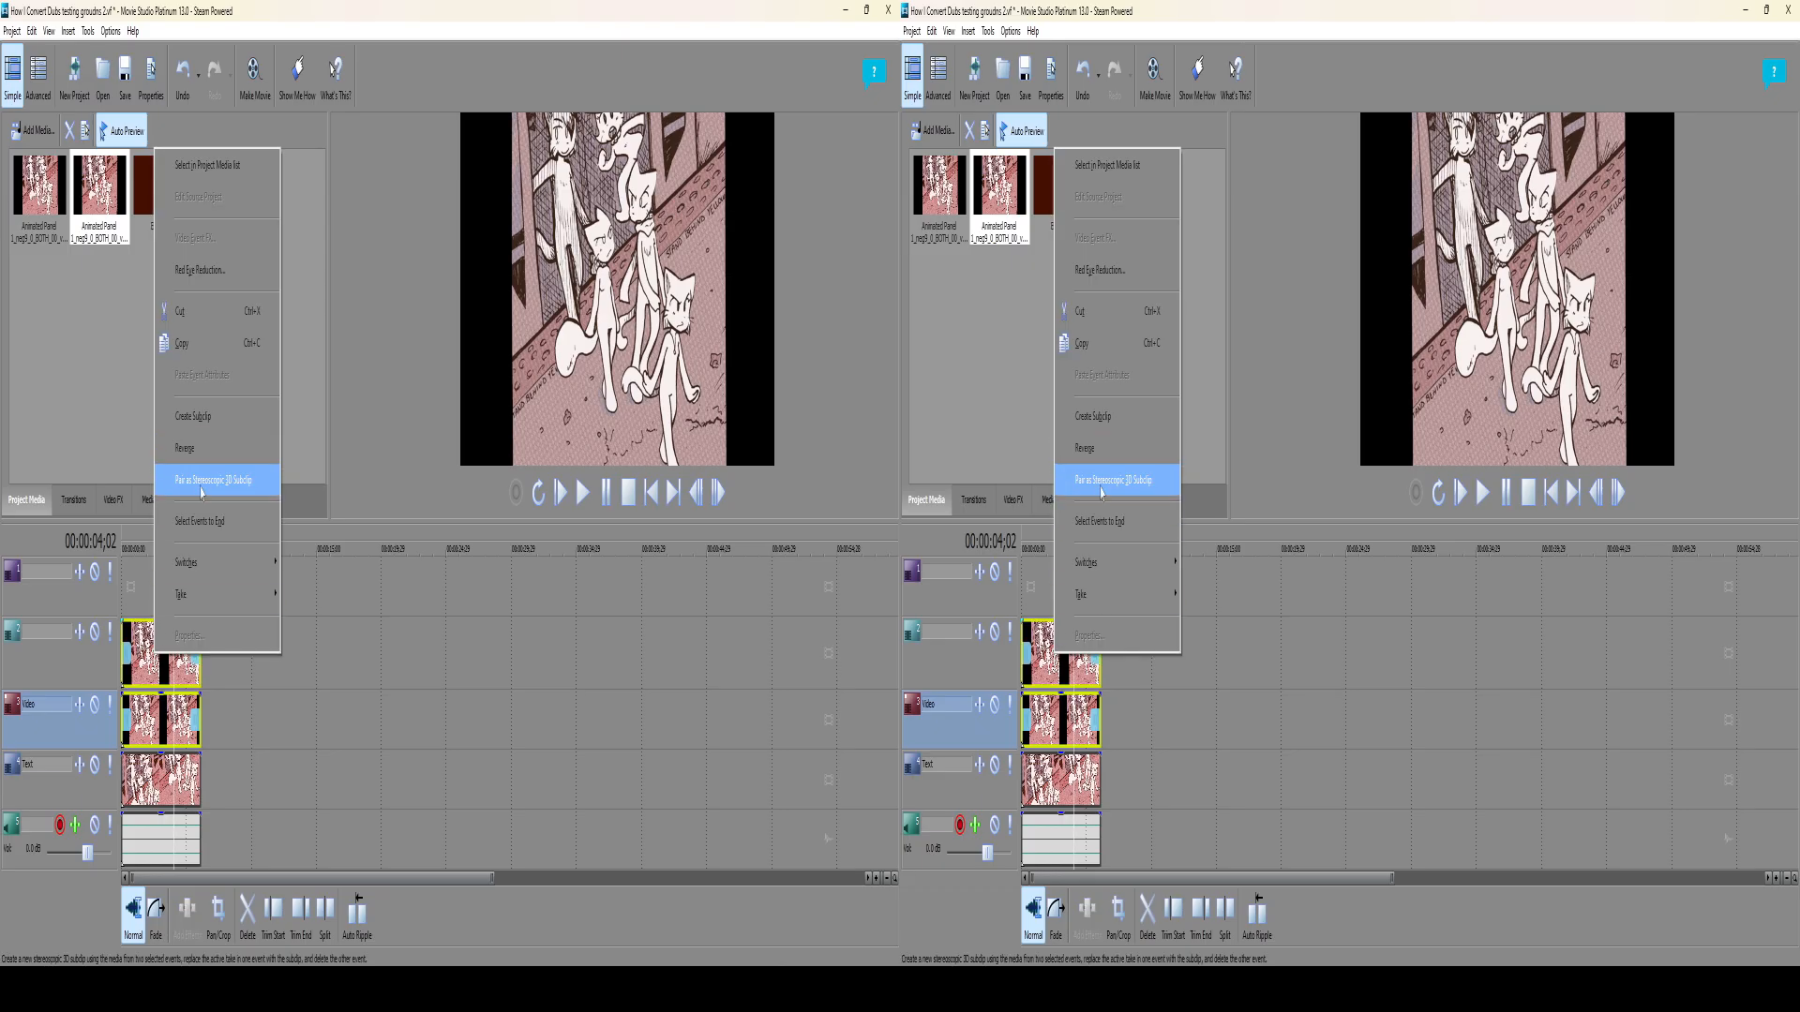
Step: Pair the selected left and right animated panel clips as a stereoscopic 3D subclip
{"action": "left_click", "coordinate": [201, 480]}
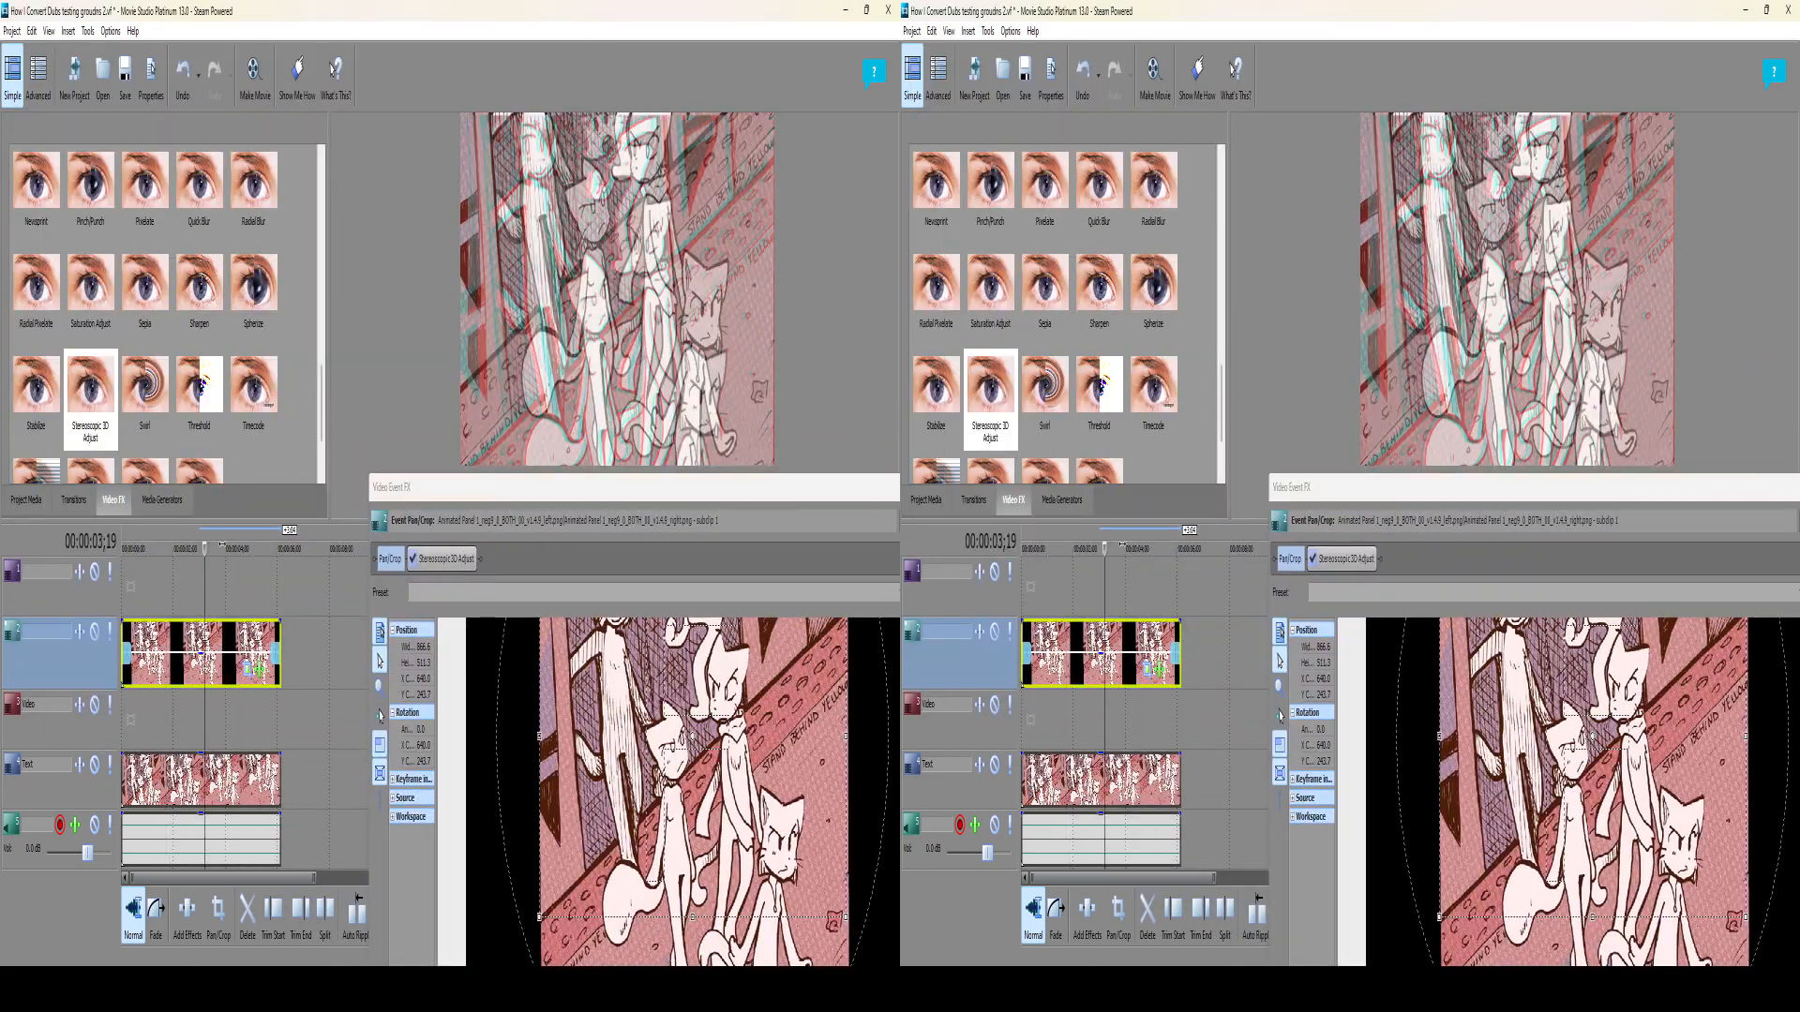
Step: Move the pan/crop frame down at the end of the stereoscopic clip so the pan finishes on the panel's lower part
{"action": "left_click_drag", "start_coordinate": [222, 544], "coordinate": [286, 545]}
{"action": "left_click_drag", "start_coordinate": [754, 490], "coordinate": [727, 585]}
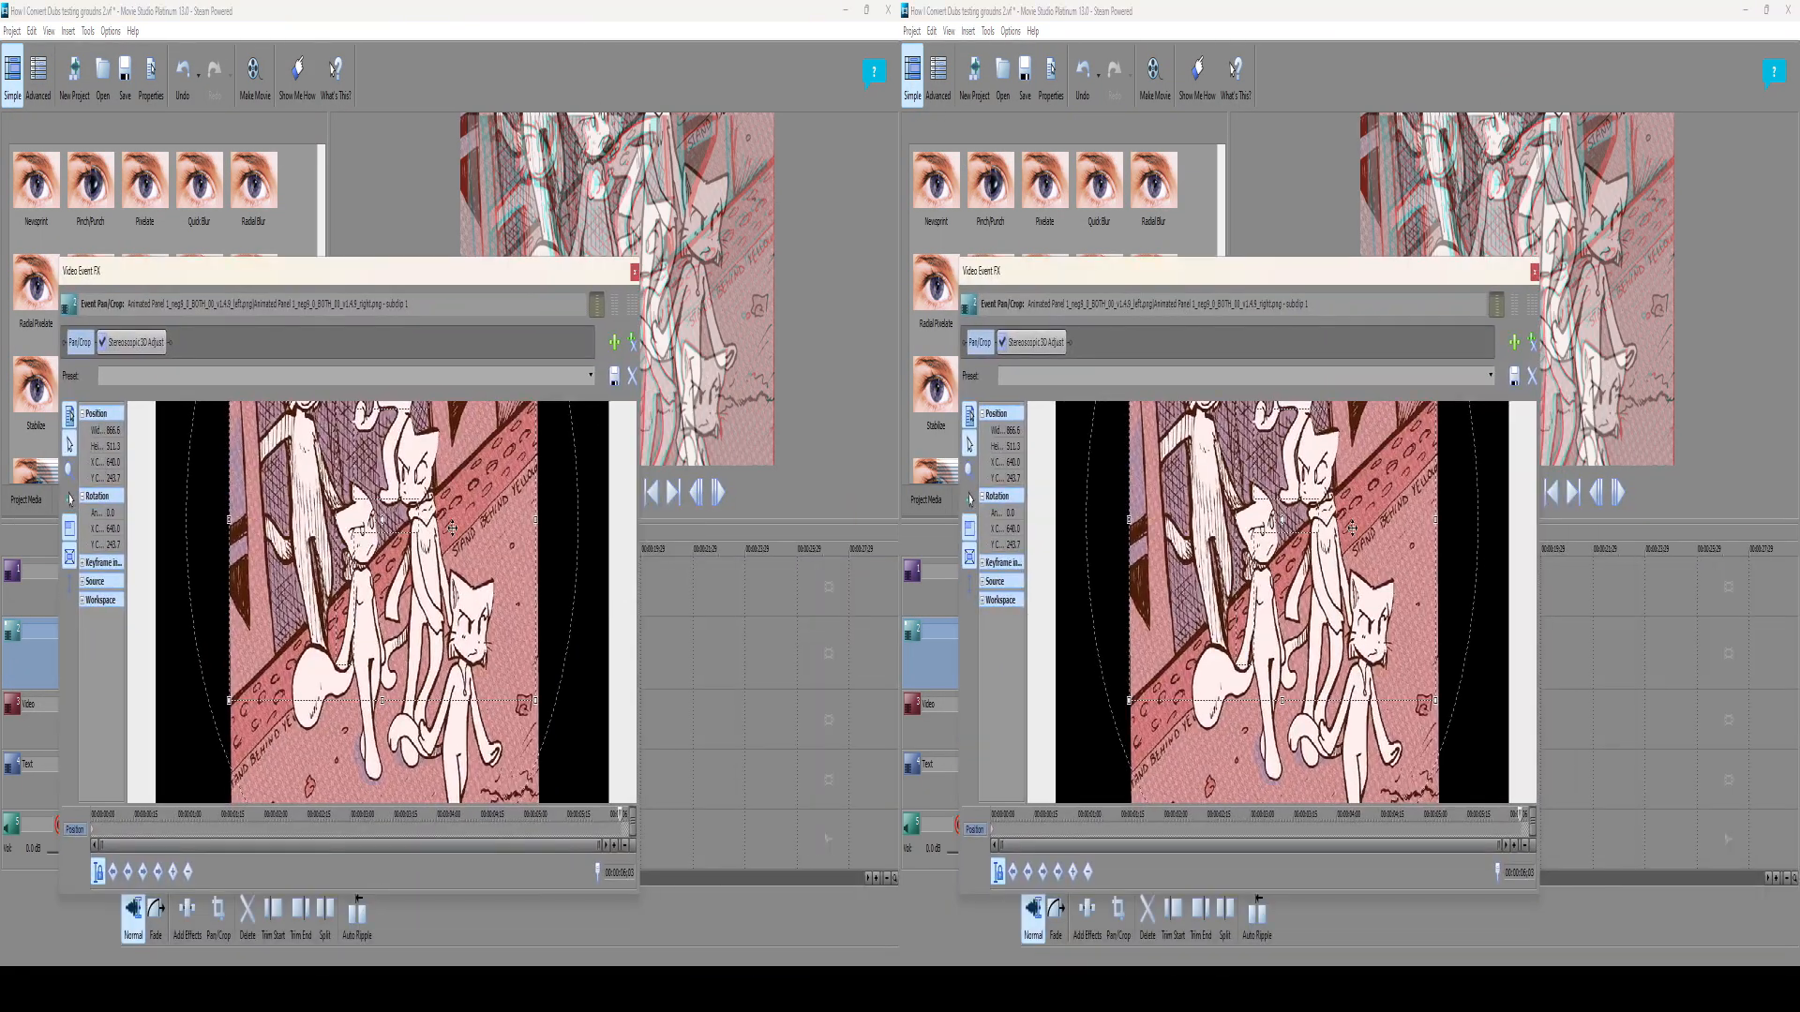
{"action": "left_click_drag", "start_coordinate": [476, 549], "coordinate": [475, 684]}
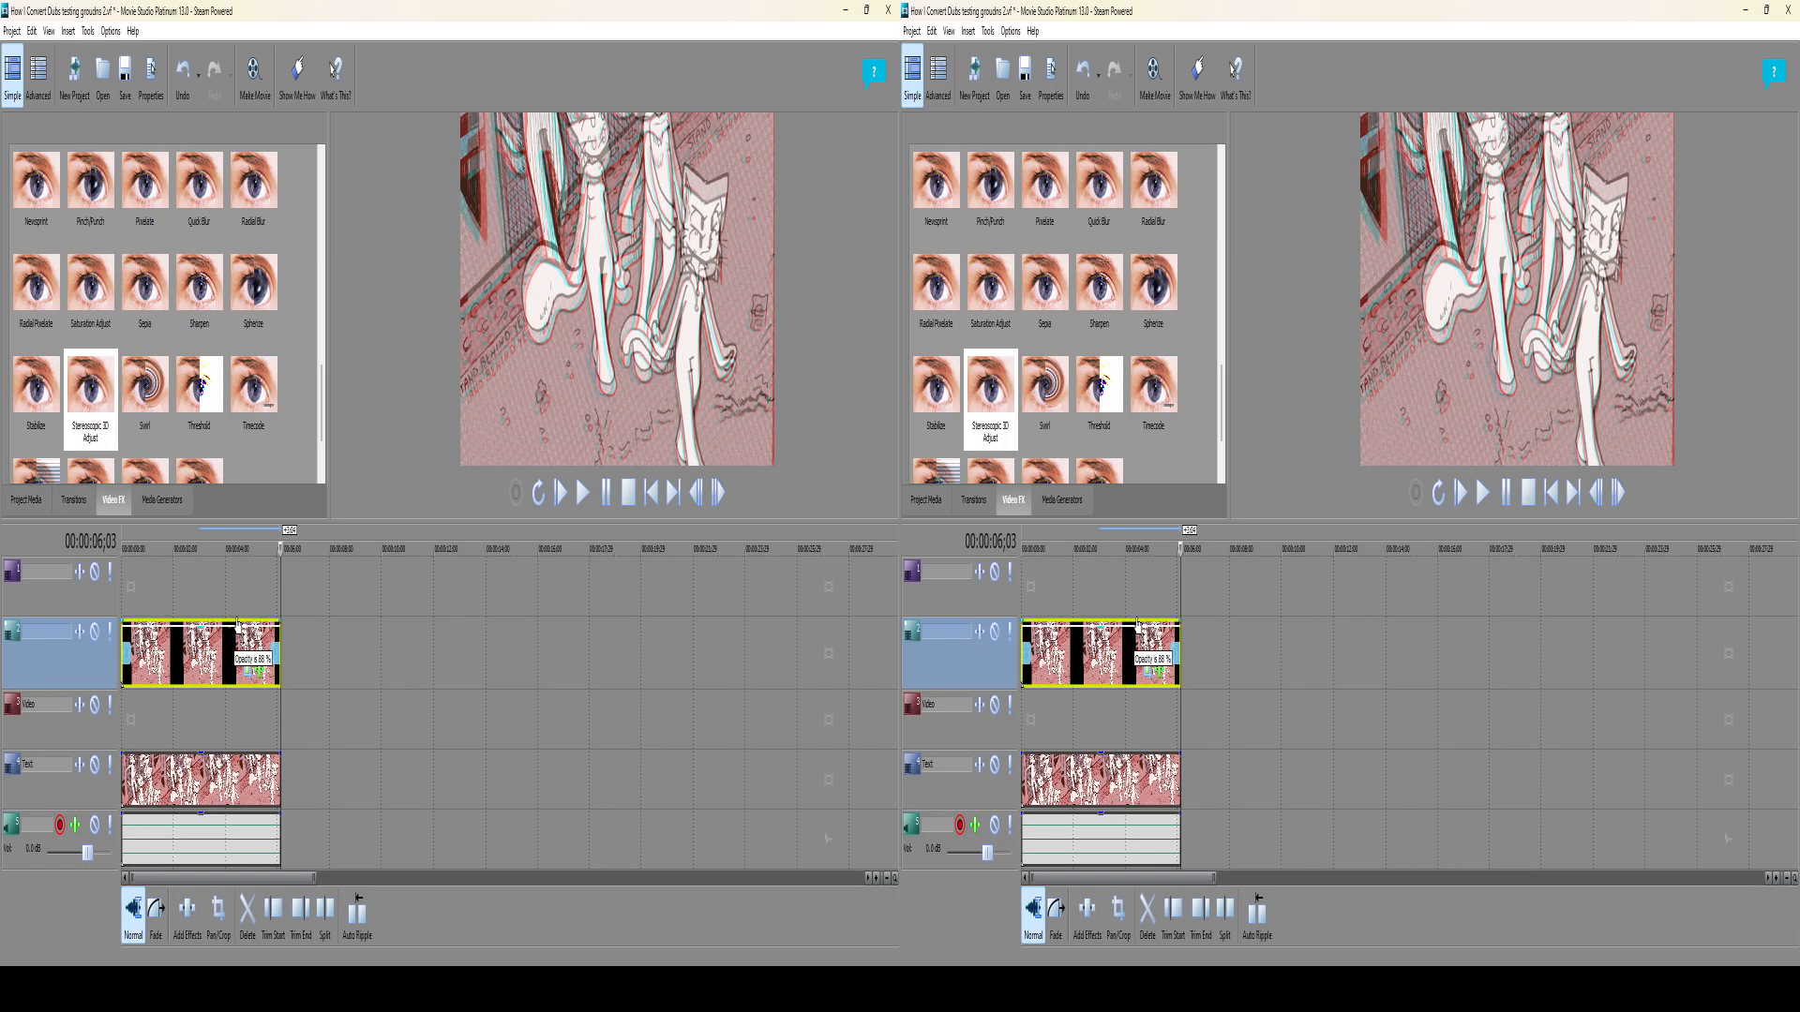
{"action": "left_click", "coordinate": [182, 571]}
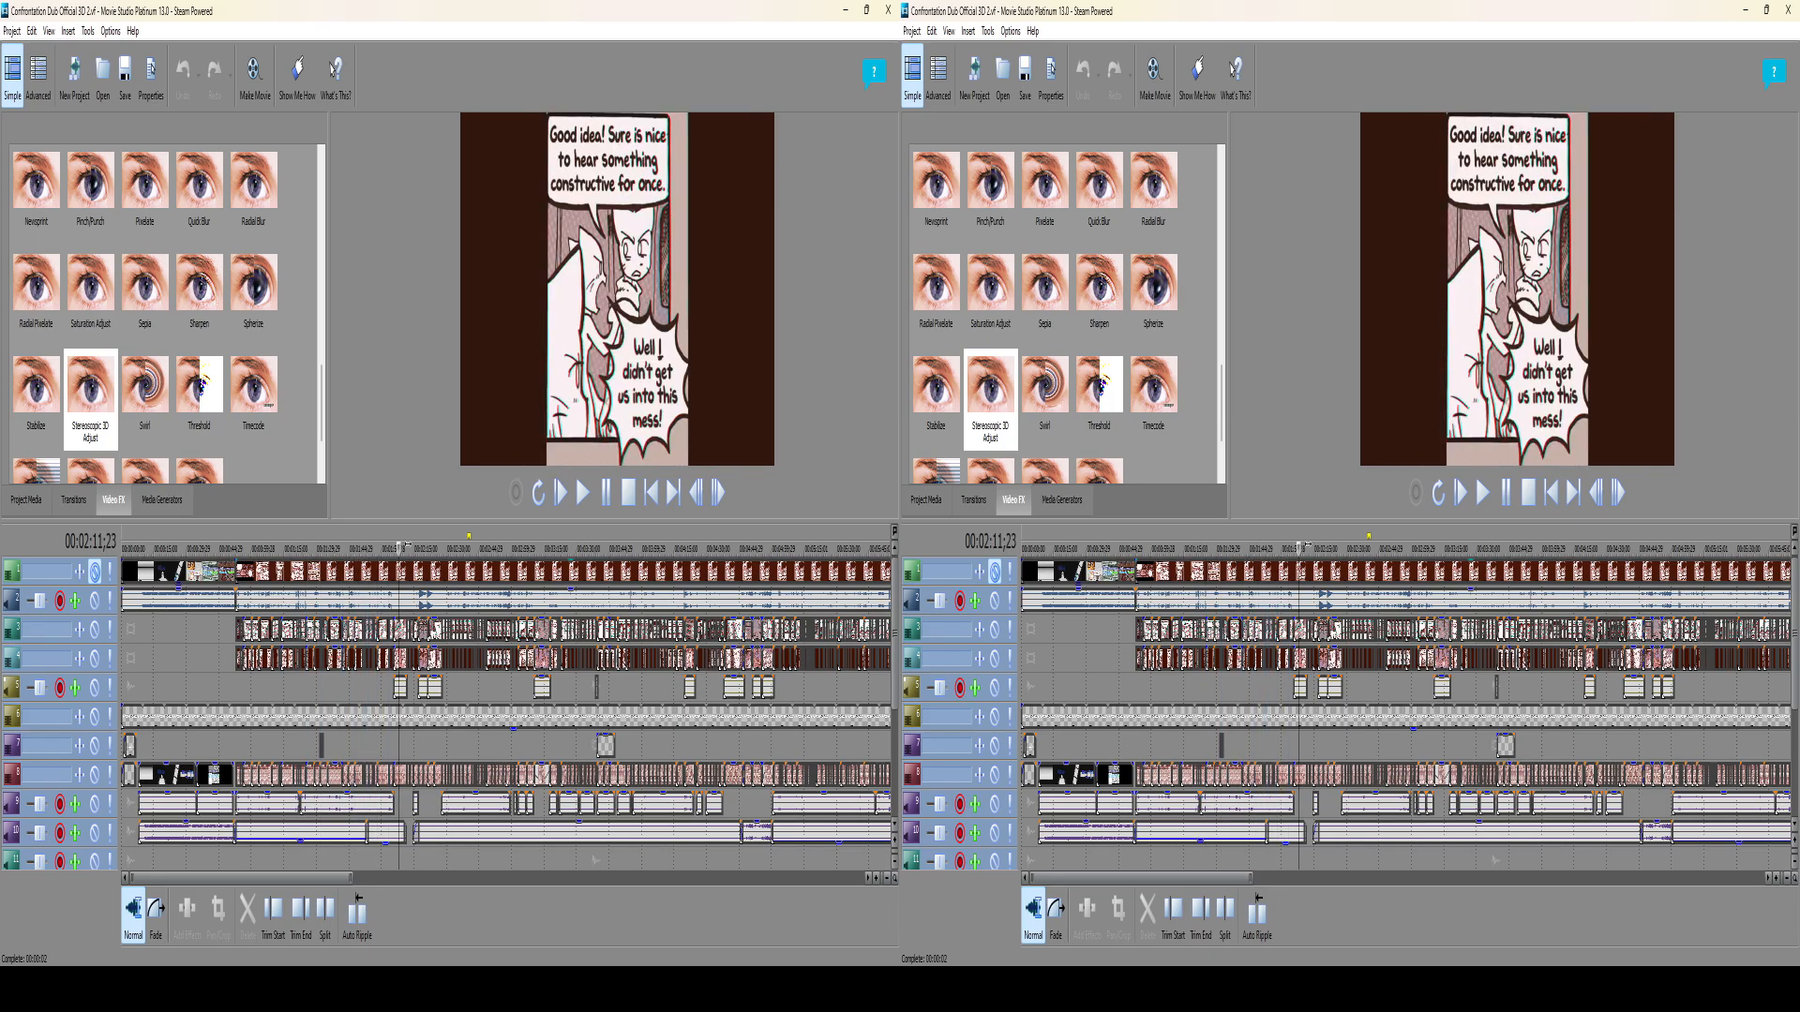
{"action": "left_click_drag", "start_coordinate": [434, 547], "coordinate": [647, 549]}
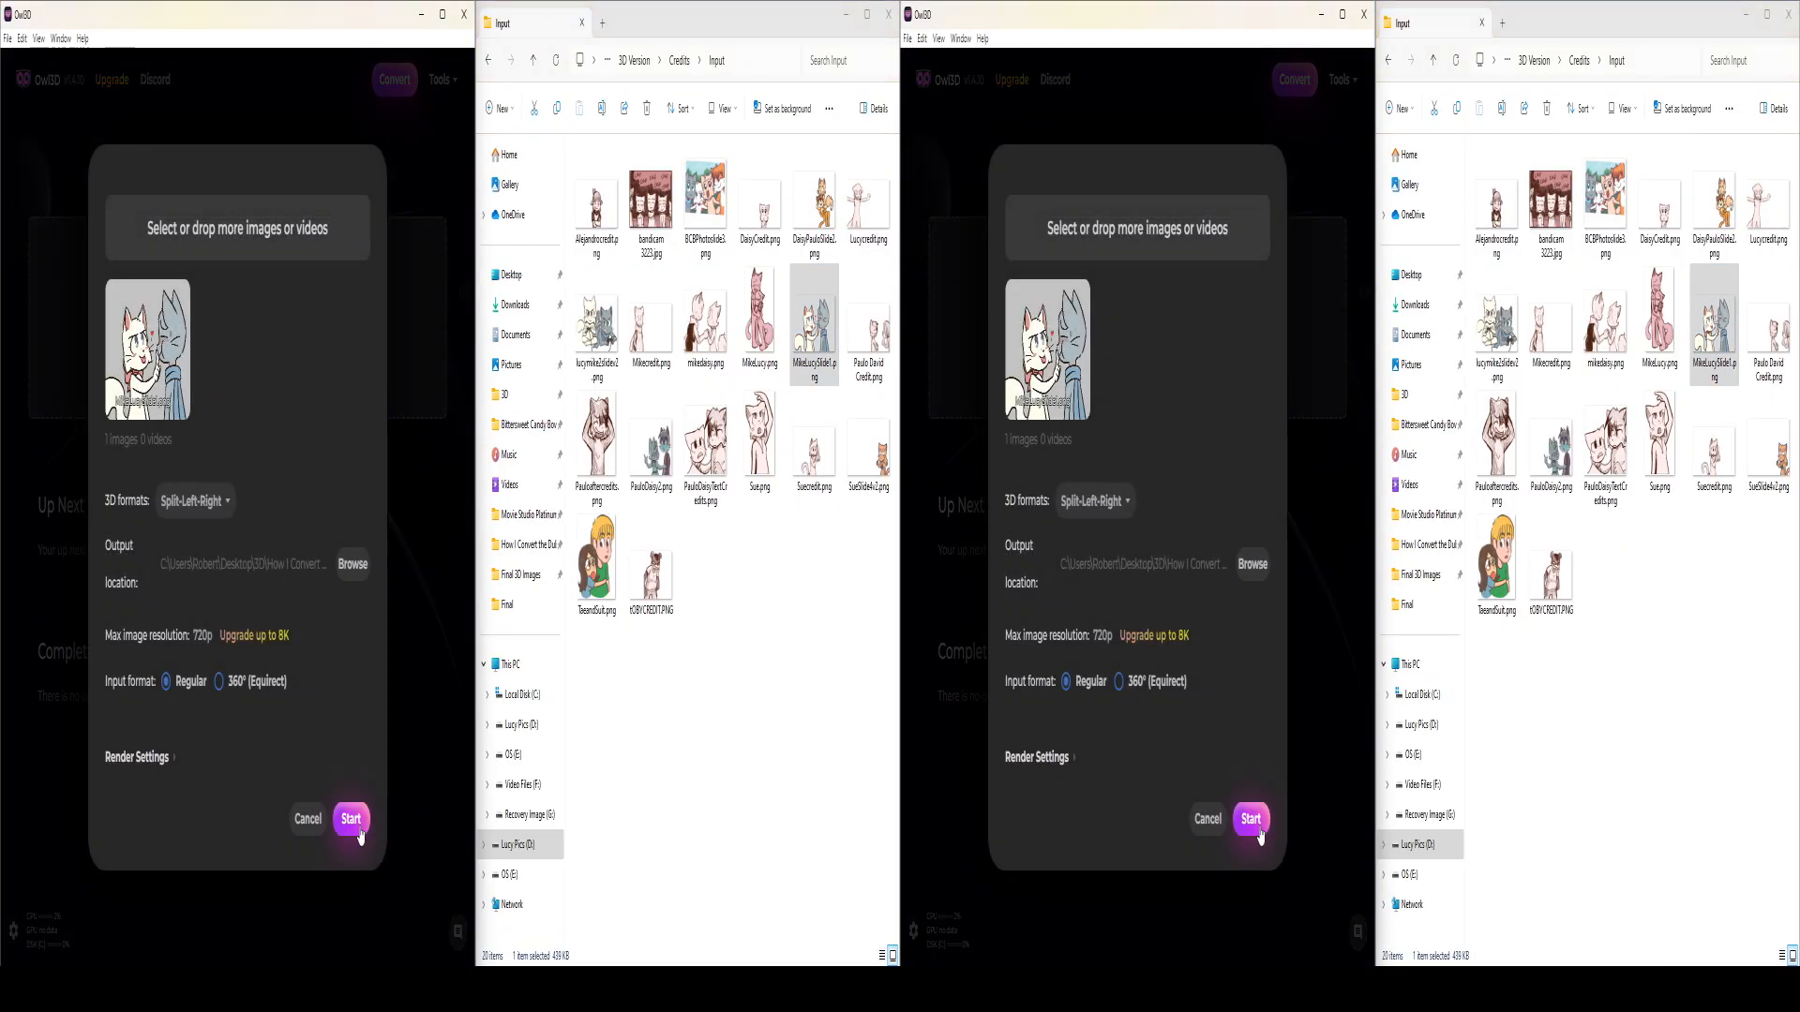
Step: Start the Split-Left-Right 3D conversion of the MikeLucySlide1.png credits image in Owl3D
{"action": "left_click", "coordinate": [350, 819]}
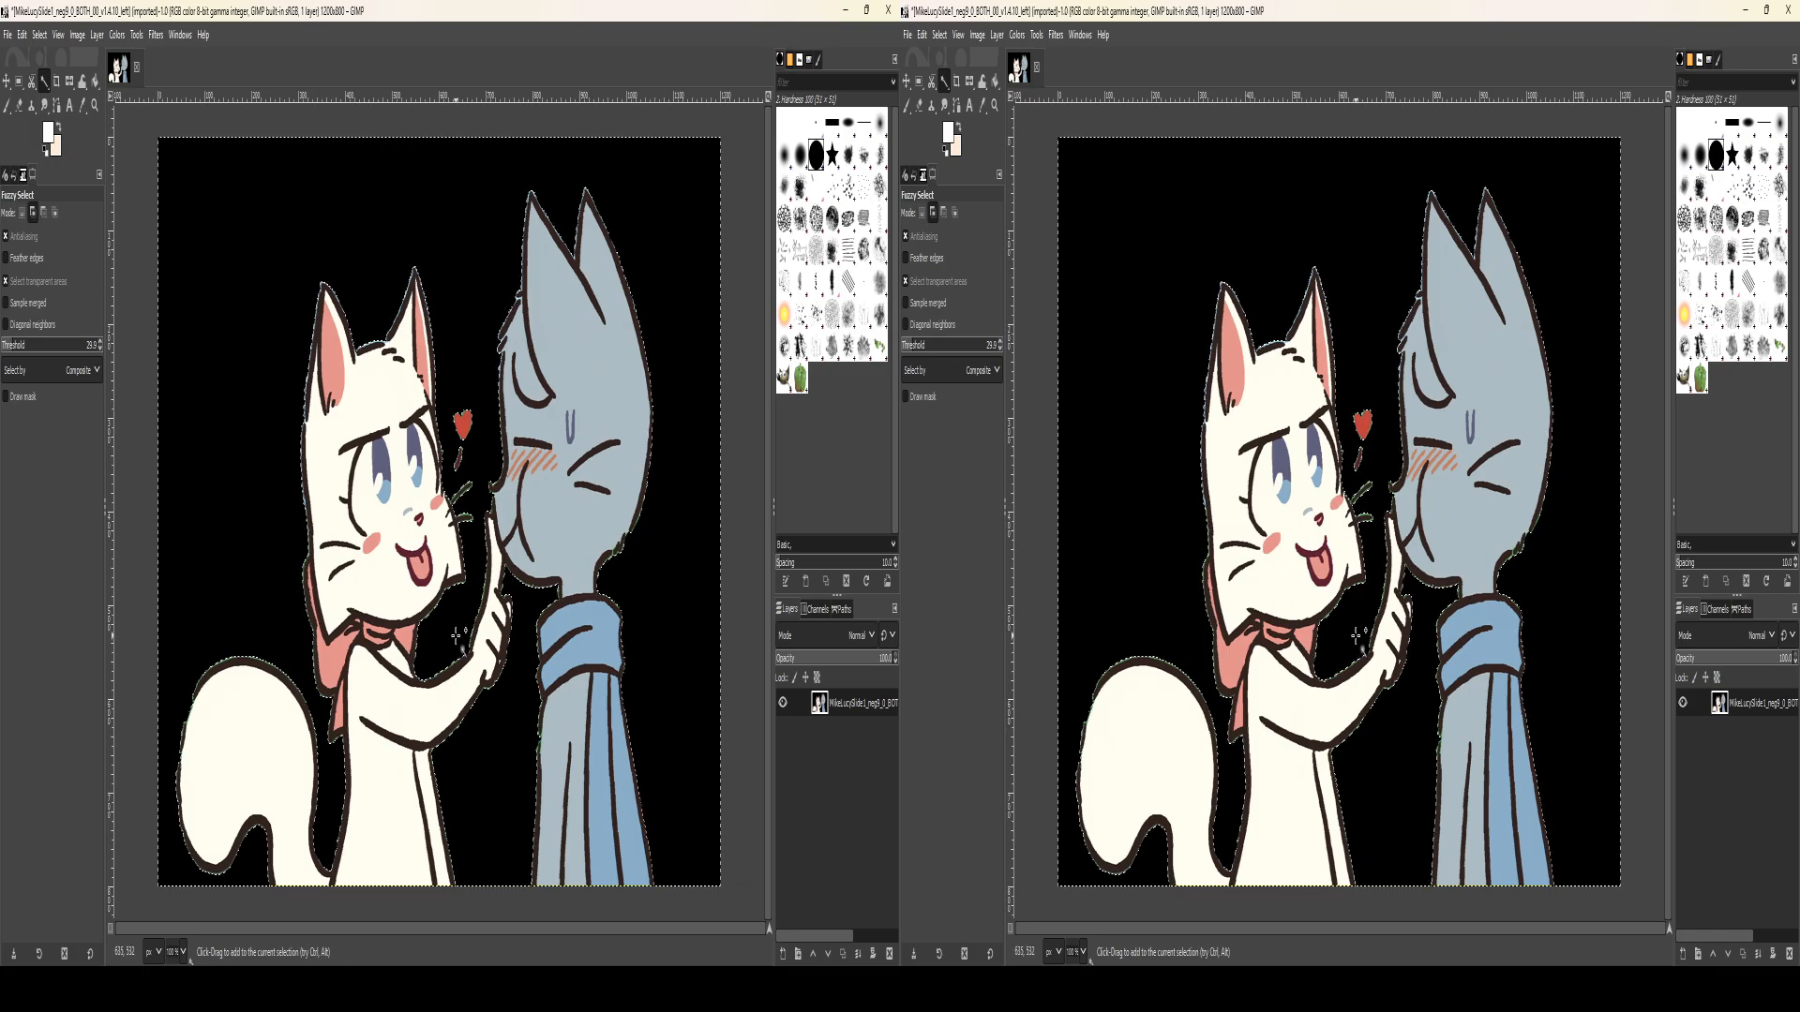
Step: Delete the selected background around the two cats from the converted left-eye image in GIMP
{"action": "key", "text": "Delete"}
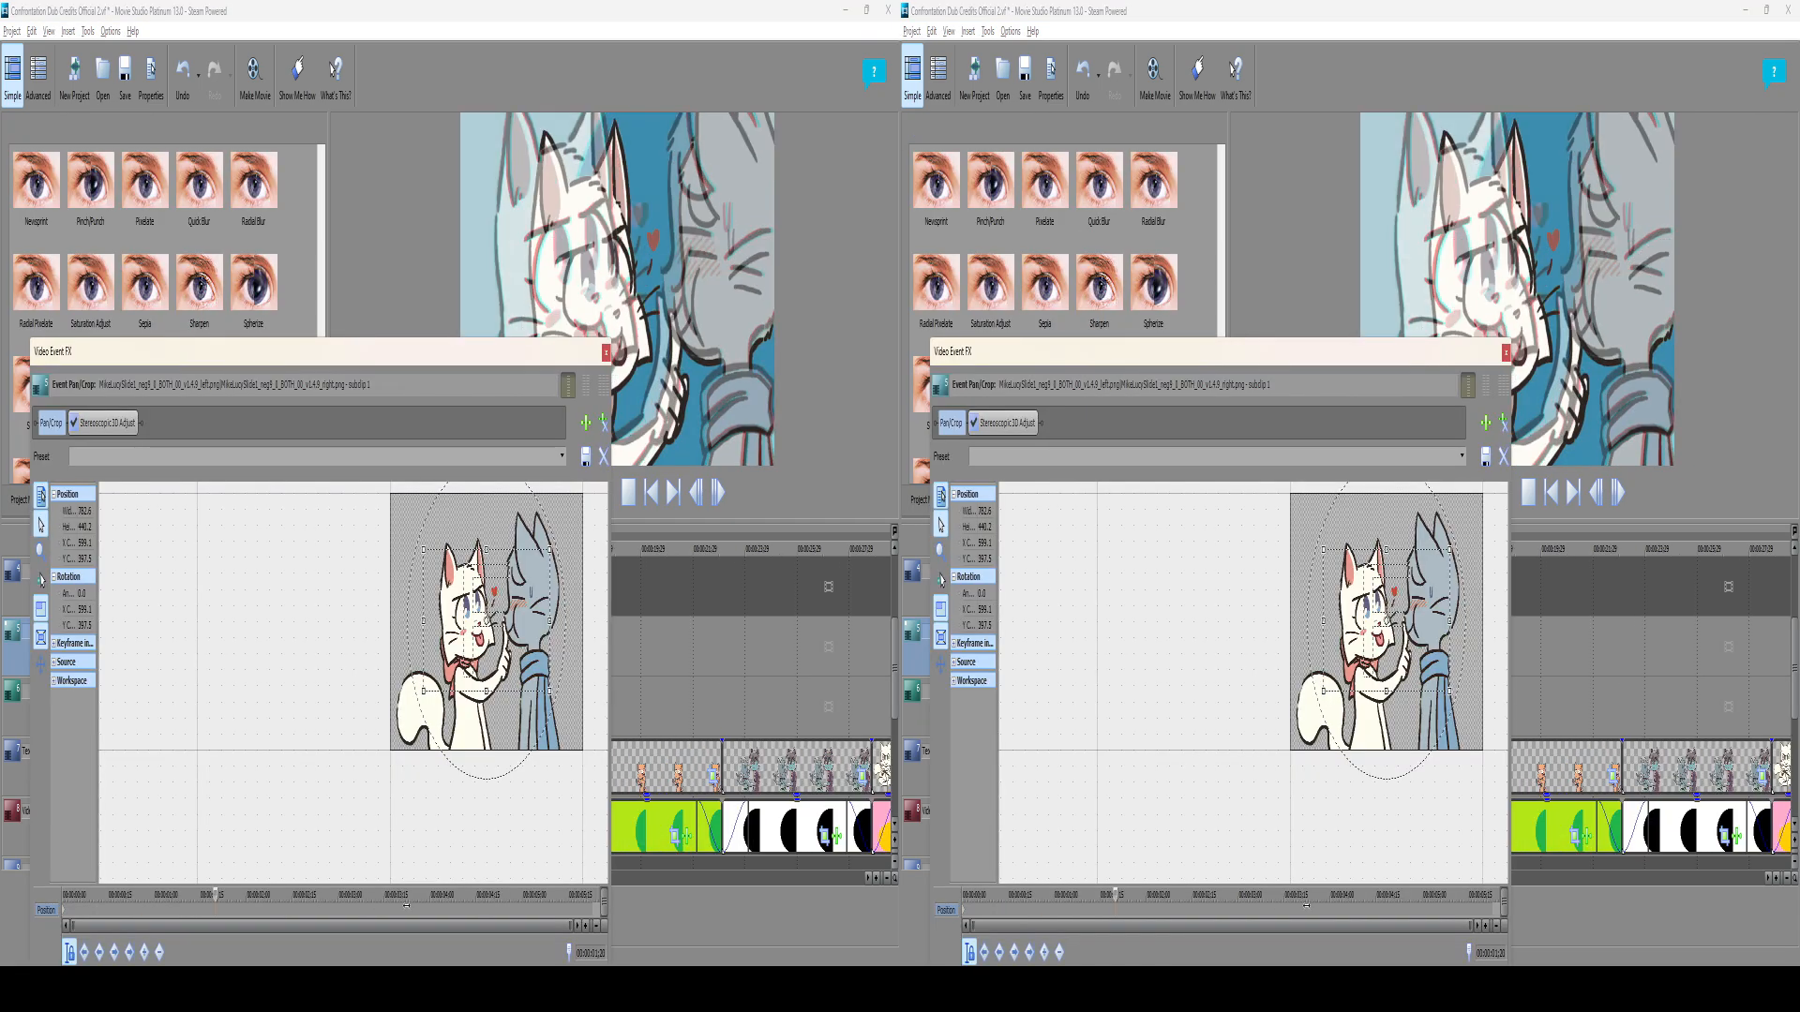
Step: Enlarge the pan/crop frame around the two cats in the stereoscopic credits clip in Movie Studio
{"action": "left_click_drag", "start_coordinate": [423, 551], "coordinate": [380, 488]}
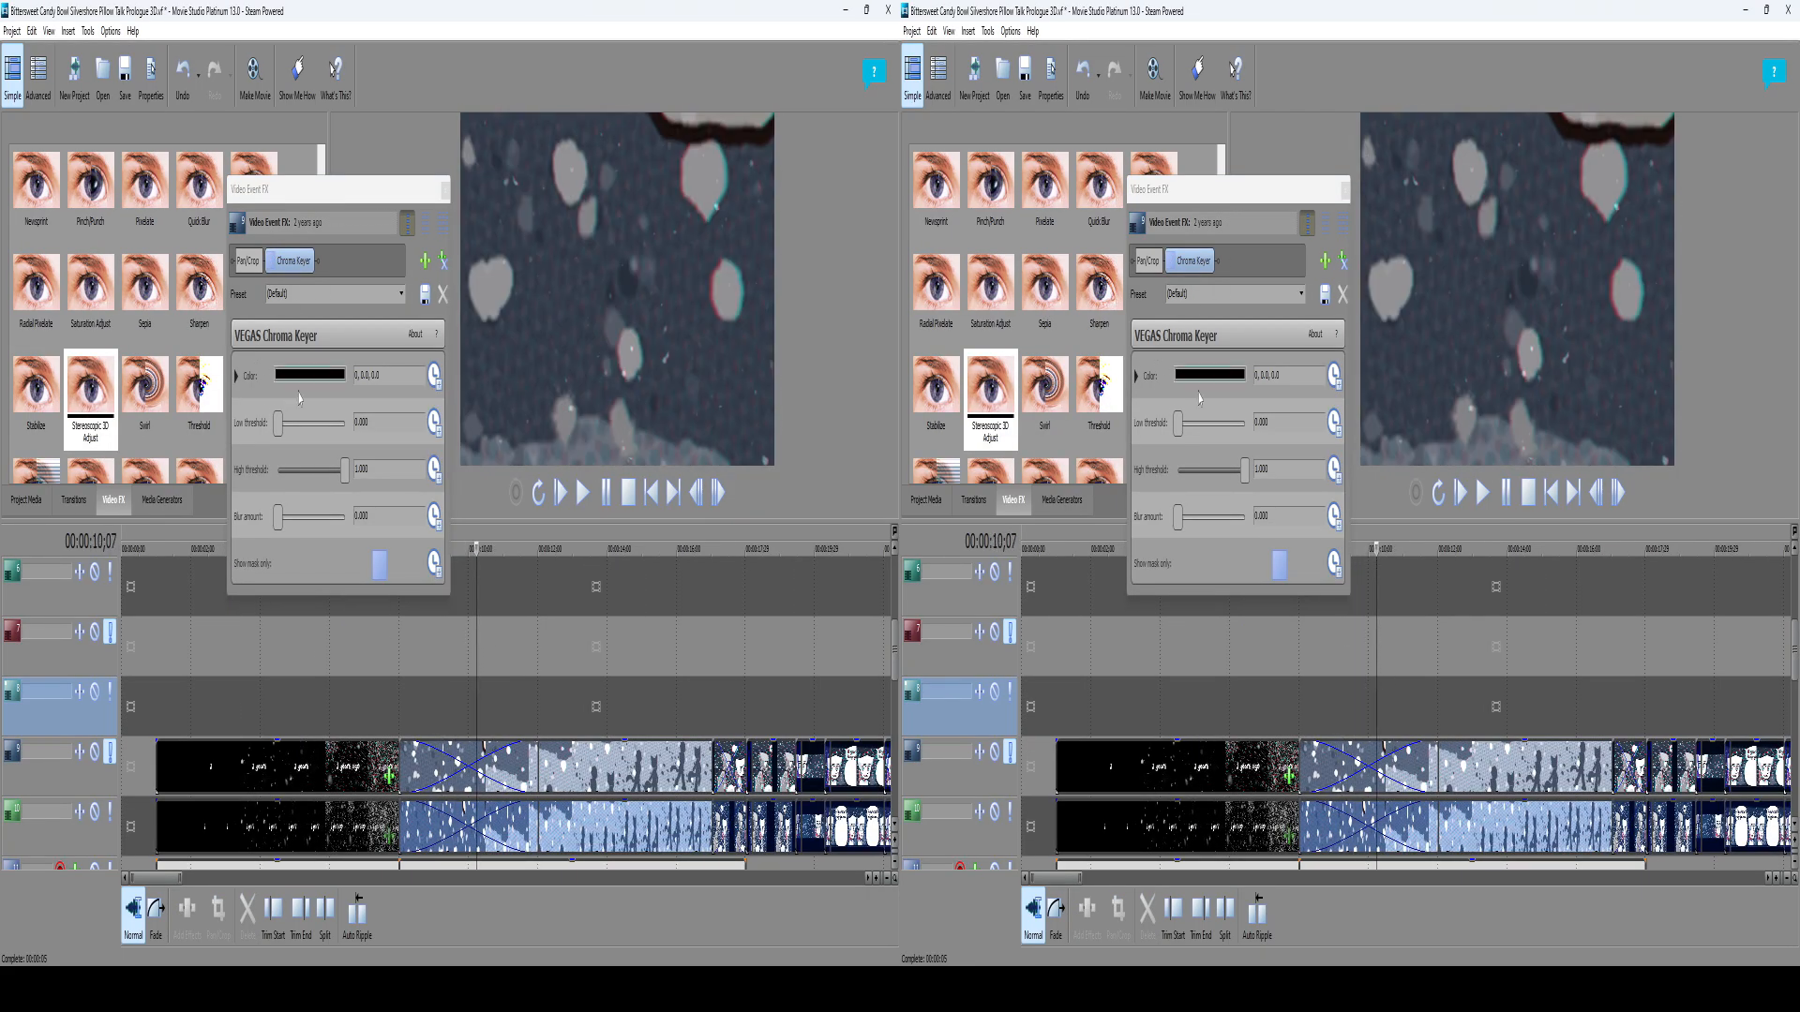
Step: Toggle the Chroma Keyer effect on the "2 years ago" clip and move the playhead back to check it
{"action": "left_click", "coordinate": [269, 268]}
{"action": "left_click_drag", "start_coordinate": [476, 698], "coordinate": [407, 698]}
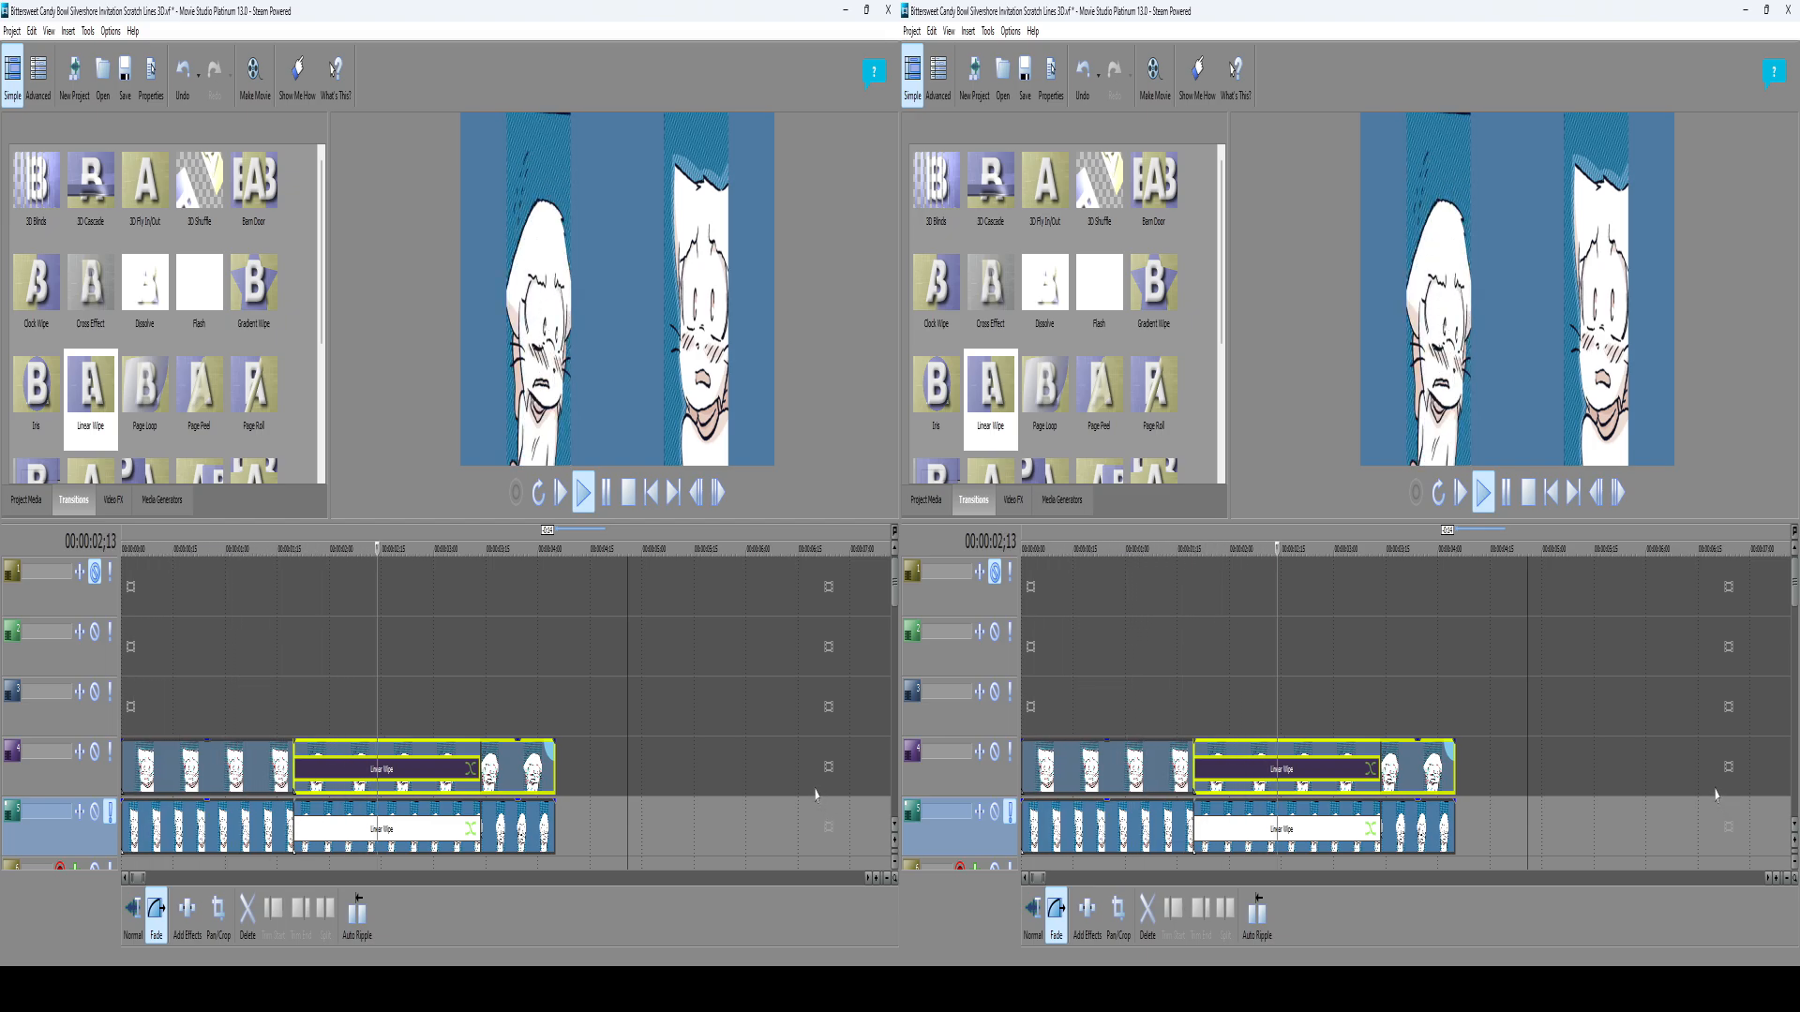
{"action": "left_click", "coordinate": [628, 497]}
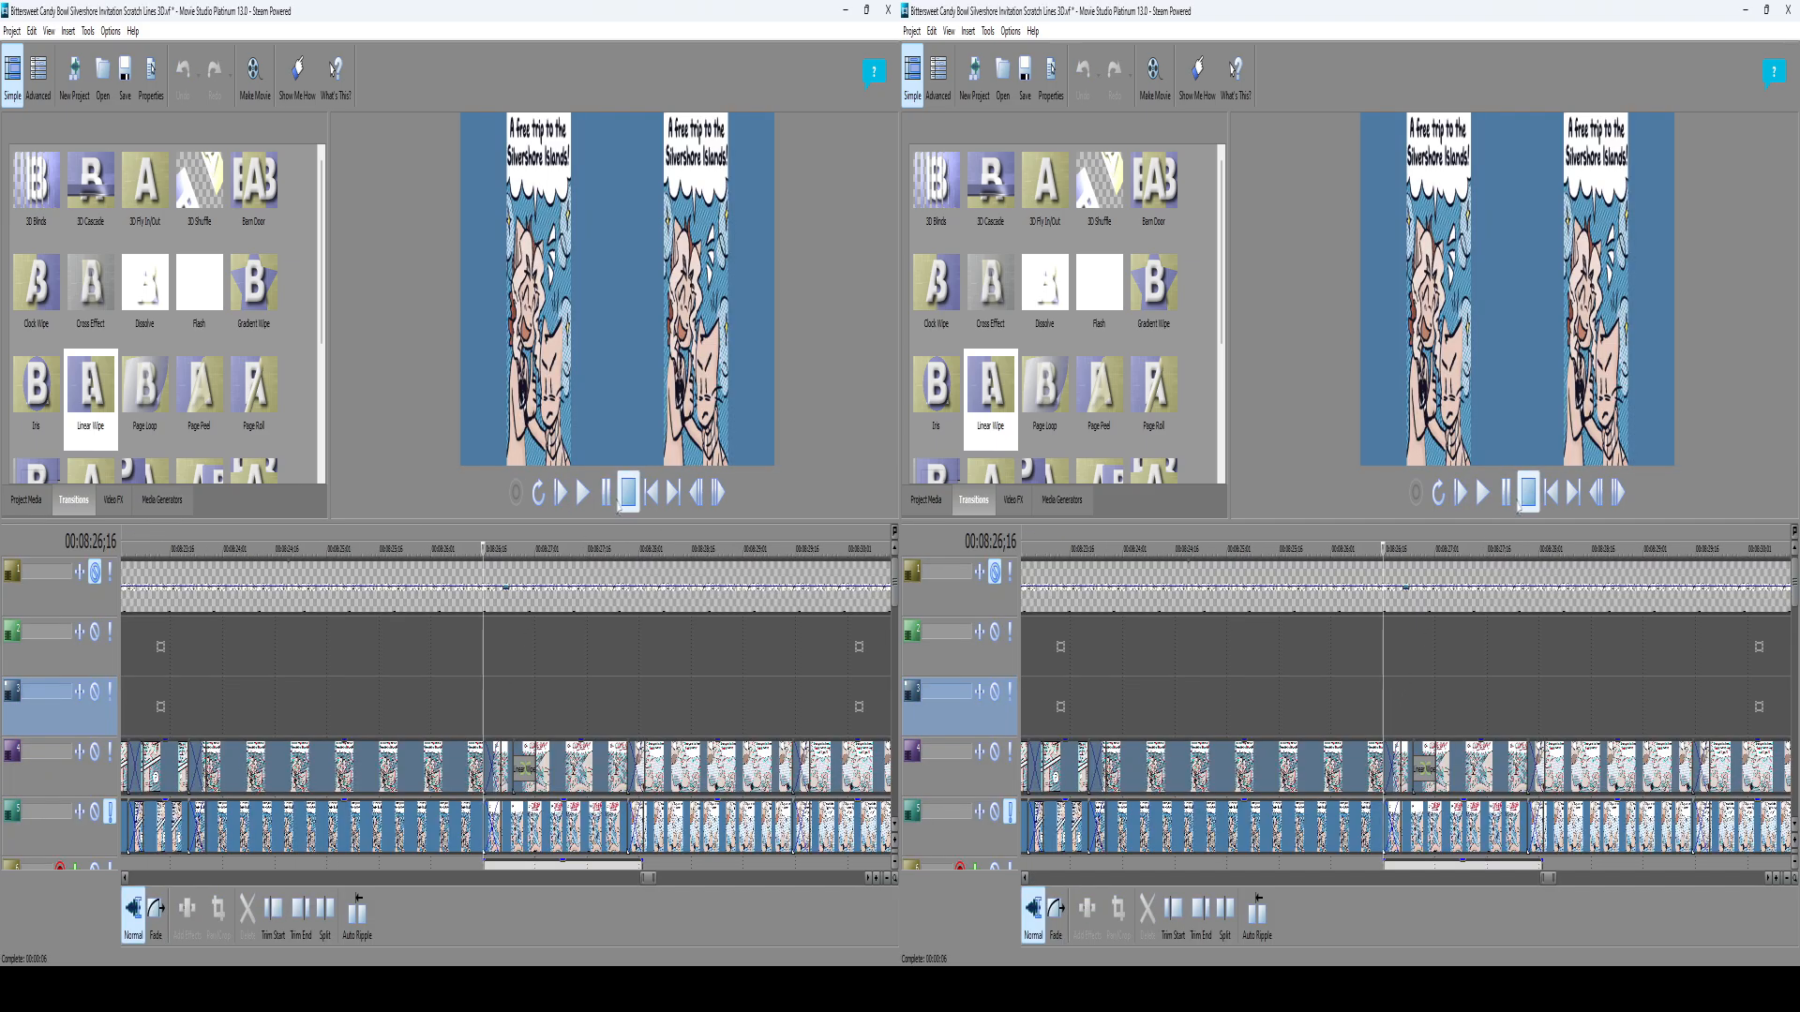
{"action": "left_click", "coordinate": [607, 494]}
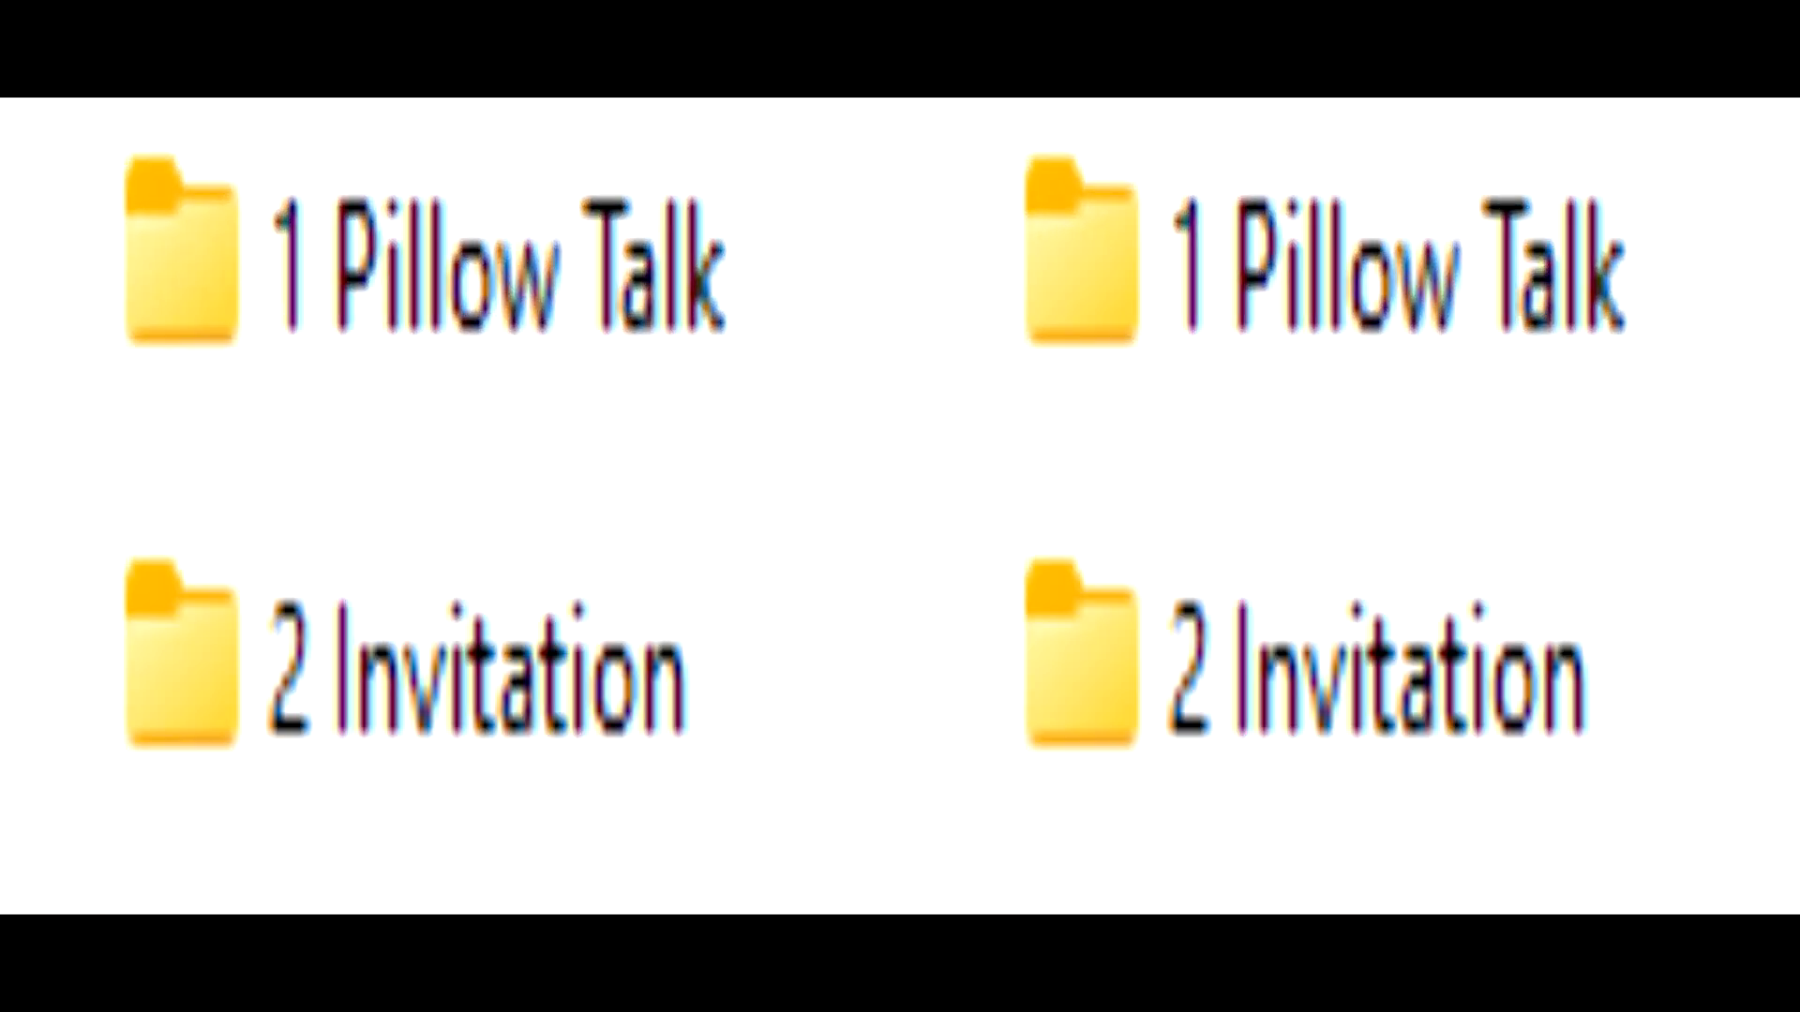